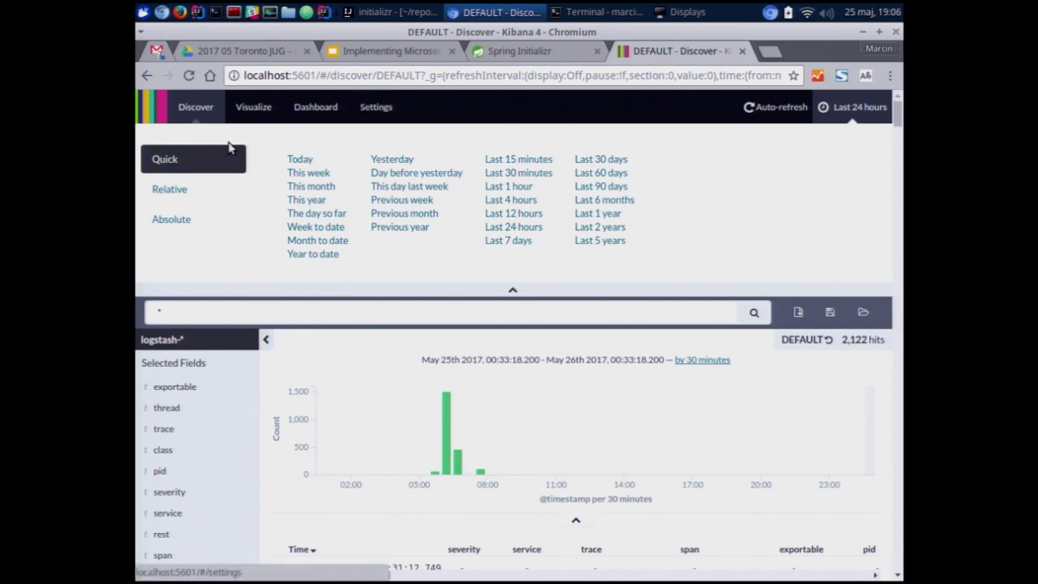
Look over the logstash-* fields, histogram and log entries, and close the time range options
{"action": "scroll", "coordinate": [240, 243], "scroll_direction": "down", "scroll_amount": 3}
{"action": "scroll", "coordinate": [240, 243], "scroll_direction": "up", "scroll_amount": 3}
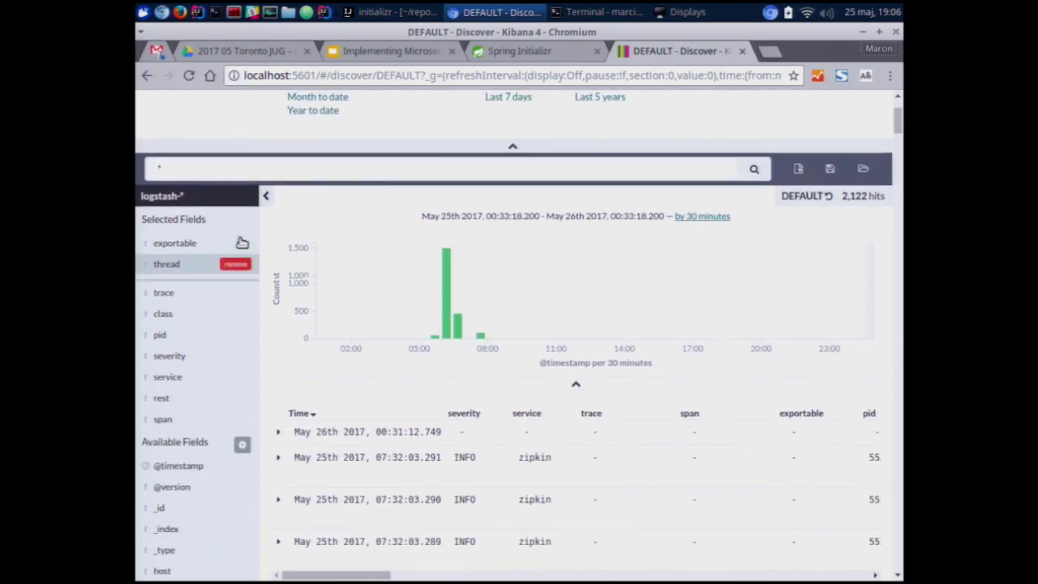
{"action": "scroll", "coordinate": [240, 244], "scroll_direction": "down", "scroll_amount": 2}
{"action": "scroll", "coordinate": [240, 243], "scroll_direction": "up", "scroll_amount": 1}
{"action": "scroll", "coordinate": [240, 243], "scroll_direction": "down", "scroll_amount": 1}
{"action": "scroll", "coordinate": [347, 220], "scroll_direction": "up", "scroll_amount": 3}
{"action": "left_click", "coordinate": [840, 112]}
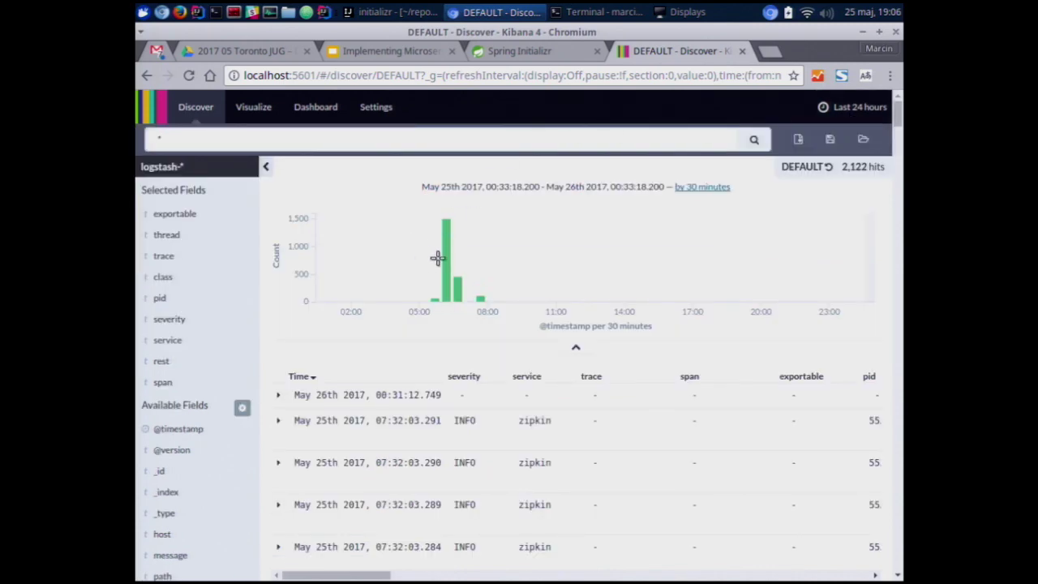
{"action": "mouse_move", "coordinate": [447, 253]}
Open localhost:8081/start in a new browser tab to send a request to the service
{"action": "key", "text": "ctrl+t"}
{"action": "type", "text": "localhost"}
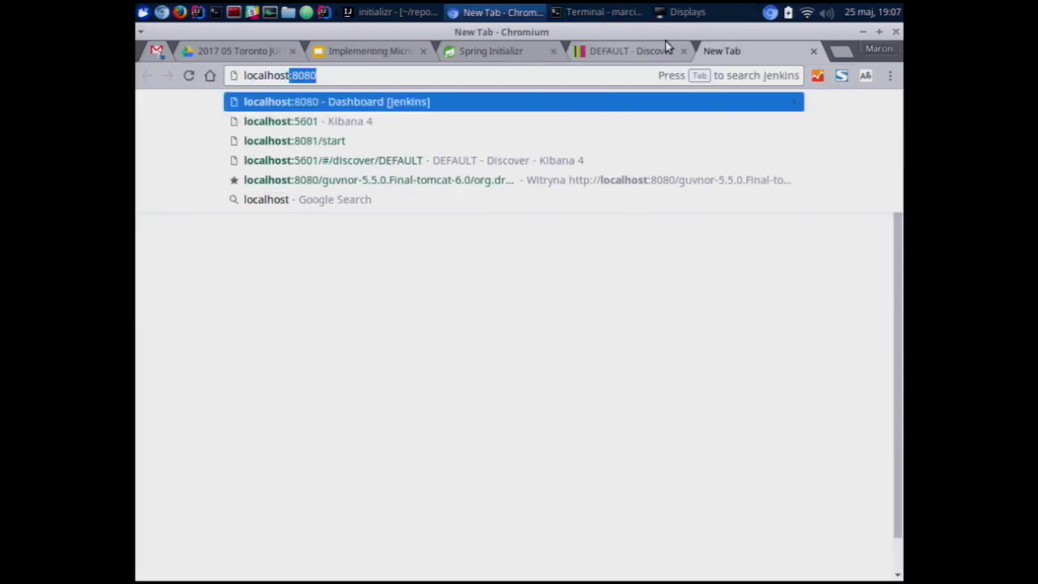
{"action": "key", "text": "Down"}
{"action": "key", "text": "Down"}
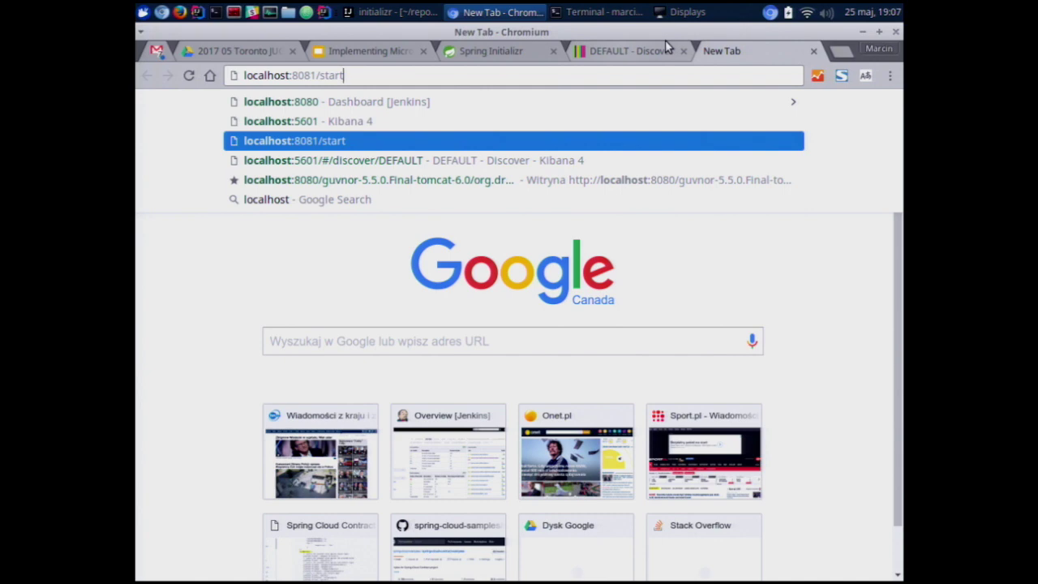
{"action": "key", "text": "Return"}
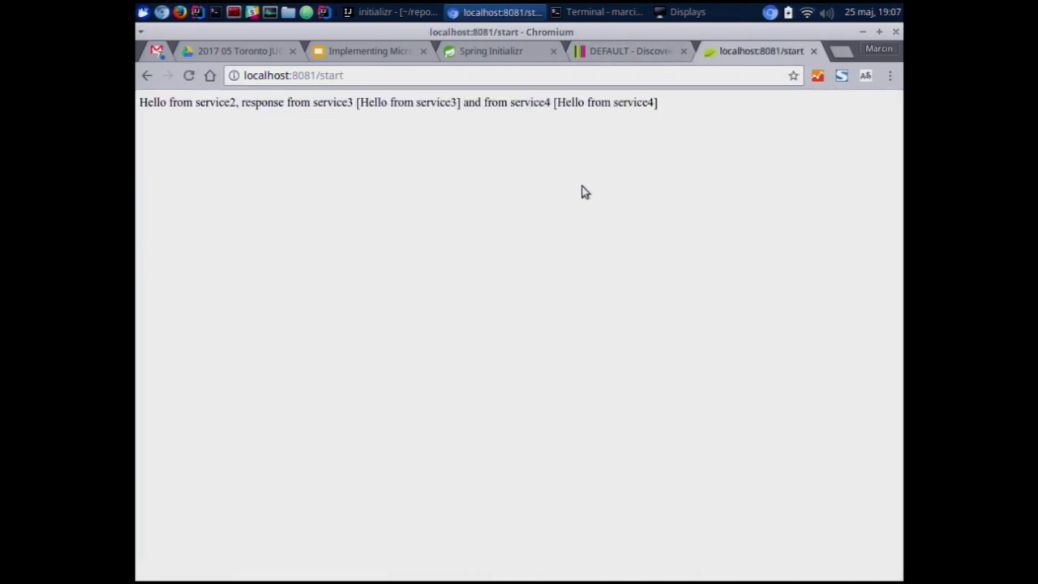
{"action": "key", "text": "ctrl+plus"}
{"action": "key", "text": "ctrl+plus"}
{"action": "key", "text": "ctrl+plus"}
{"action": "key", "text": "ctrl+plus"}
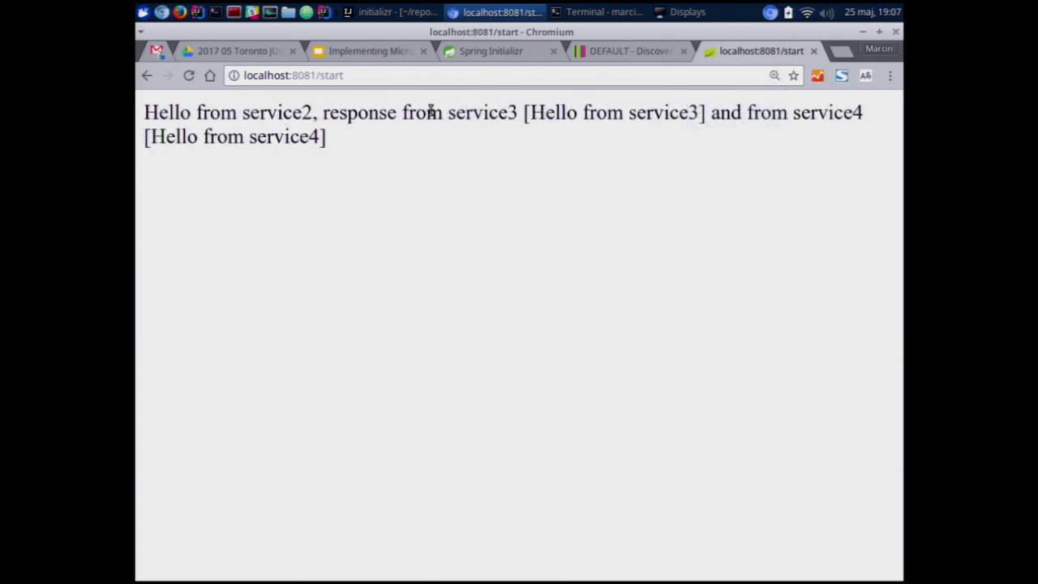
Switch to the terminal and clear its screen
{"action": "left_click", "coordinate": [615, 13]}
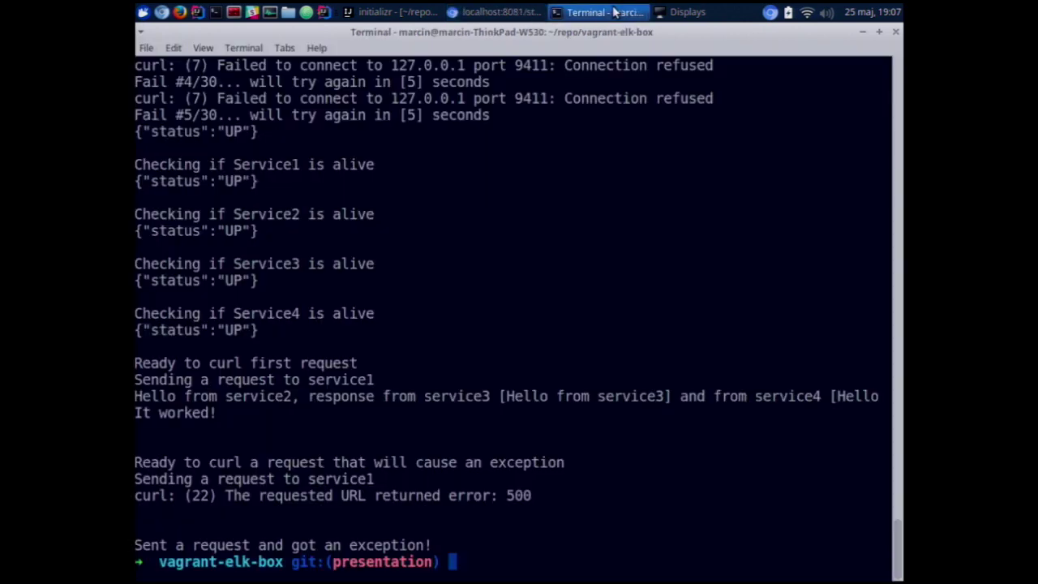
{"action": "type", "text": "clear"}
{"action": "key", "text": "Return"}
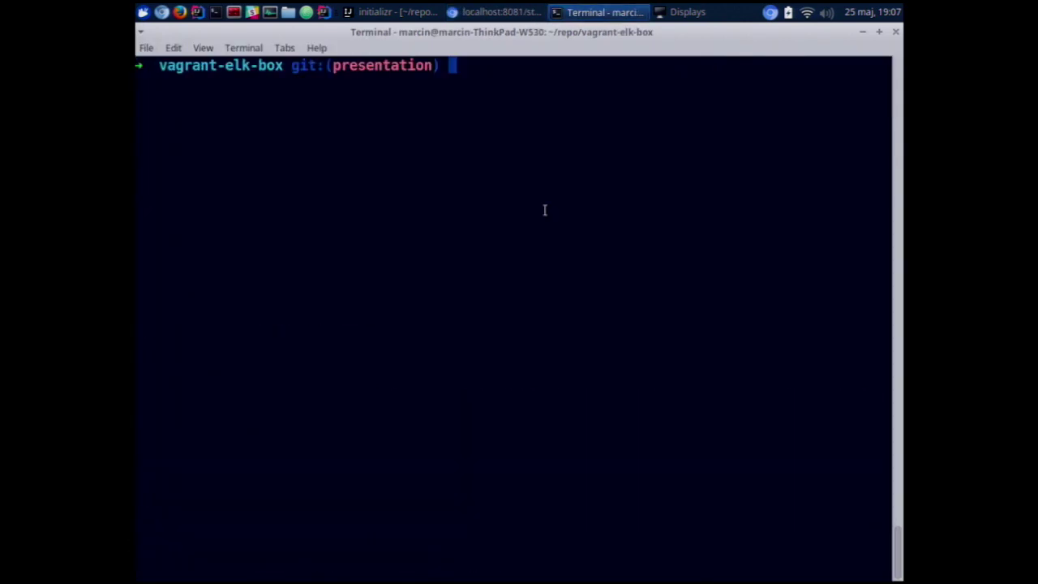
Follow sleuth-documentation-apps/build/service1.log in less and highlight the log entry "Hello from service1. Calling service2"
{"action": "type", "text": "less"}
{"action": "key", "text": "Right"}
{"action": "key", "text": "Return"}
{"action": "key", "text": "shift+f"}
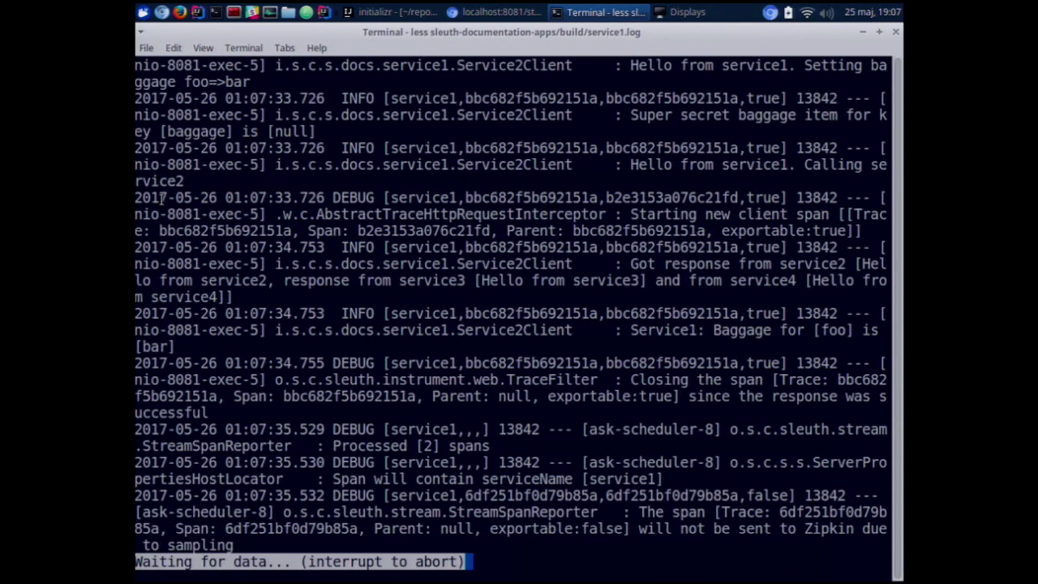
{"action": "left_click_drag", "start_coordinate": [136, 198], "coordinate": [321, 212]}
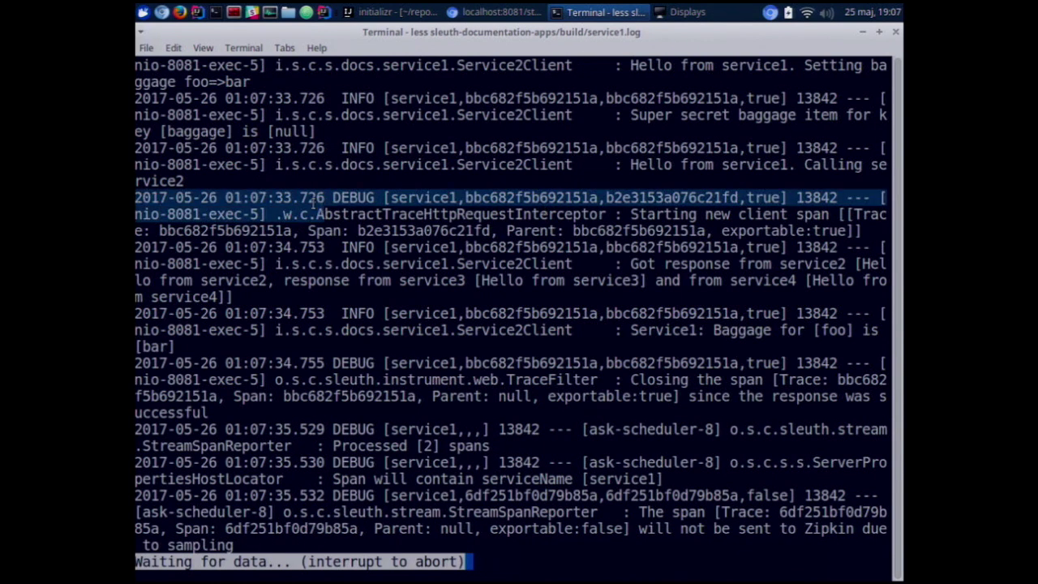
{"action": "triple_click", "coordinate": [136, 148]}
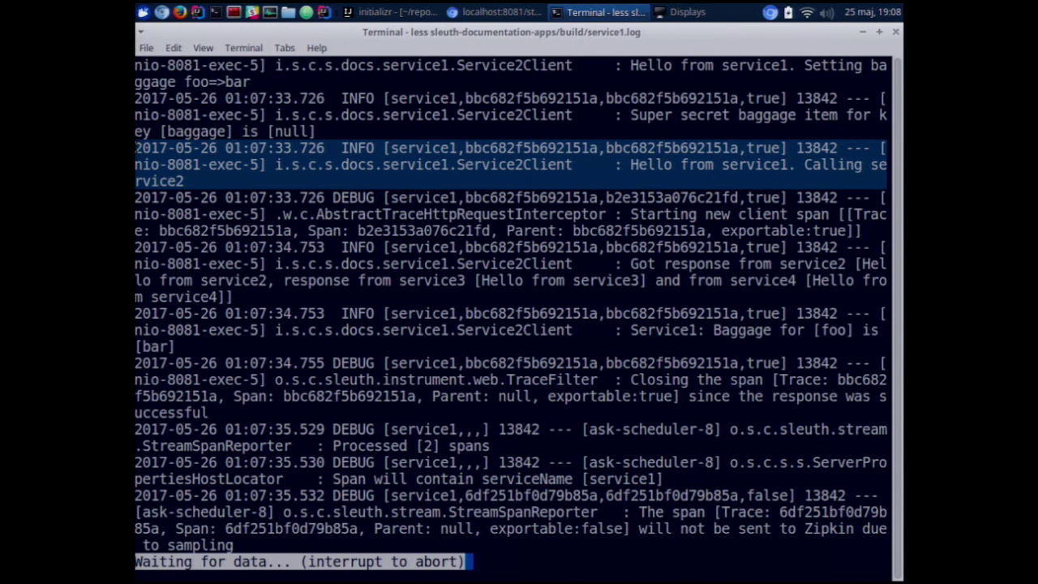
Switch back to the Kibana Discover page in Chromium and set auto-refresh to 5 seconds
{"action": "left_click", "coordinate": [496, 12]}
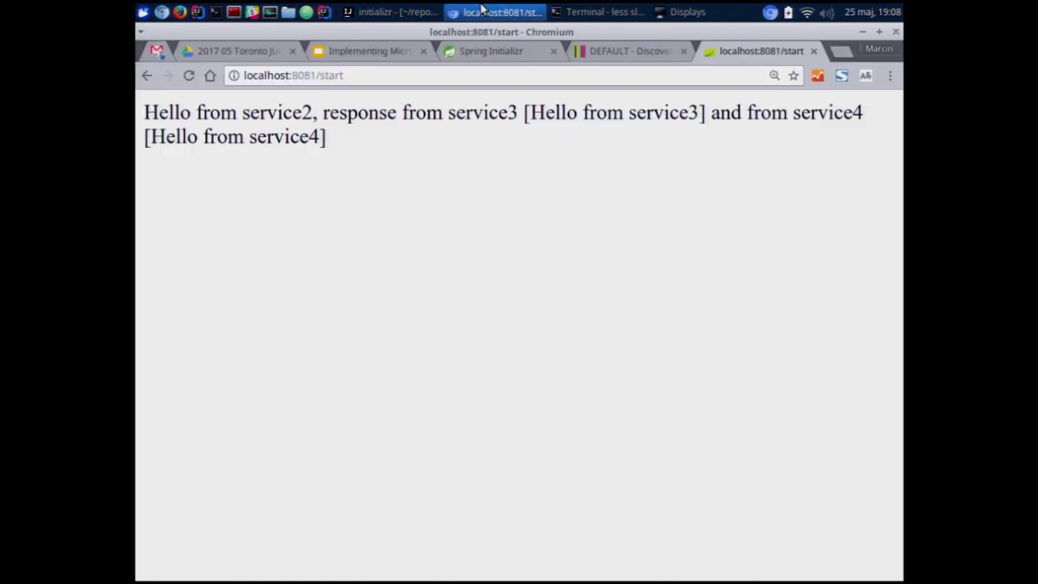
{"action": "left_click", "coordinate": [609, 54]}
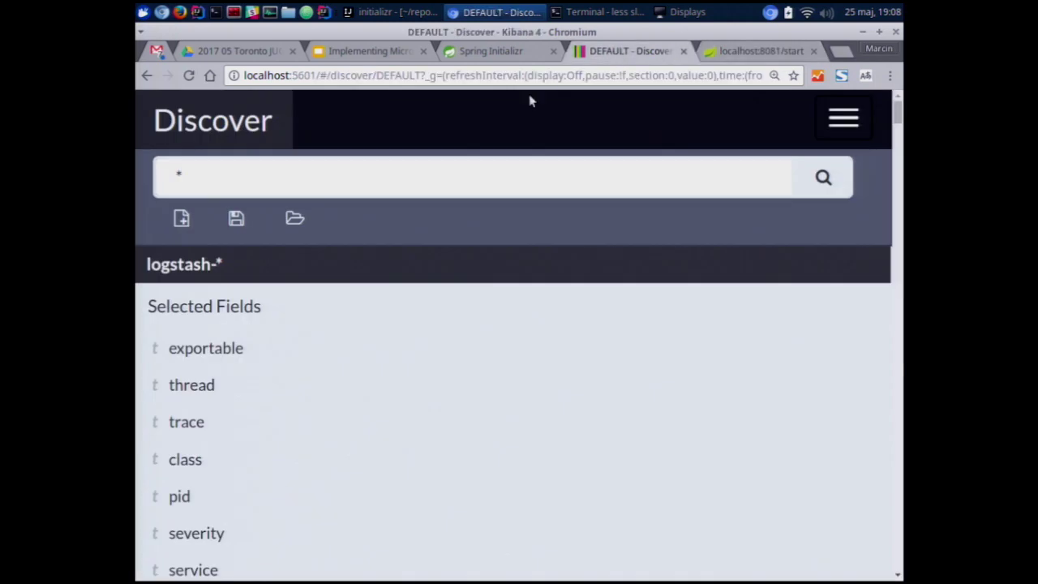
{"action": "key", "text": "ctrl+minus"}
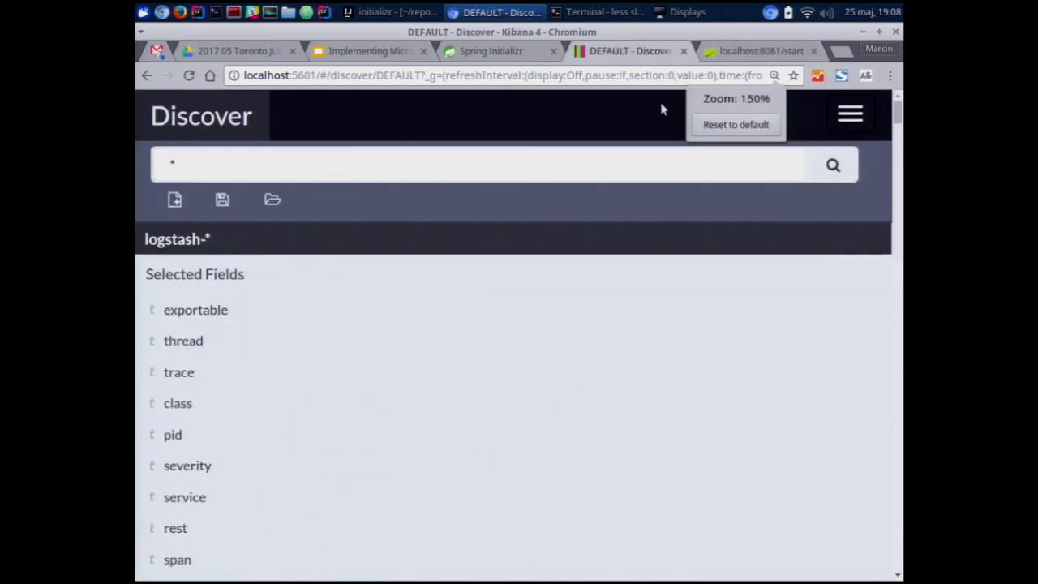
{"action": "key", "text": "ctrl+minus"}
{"action": "key", "text": "ctrl+minus"}
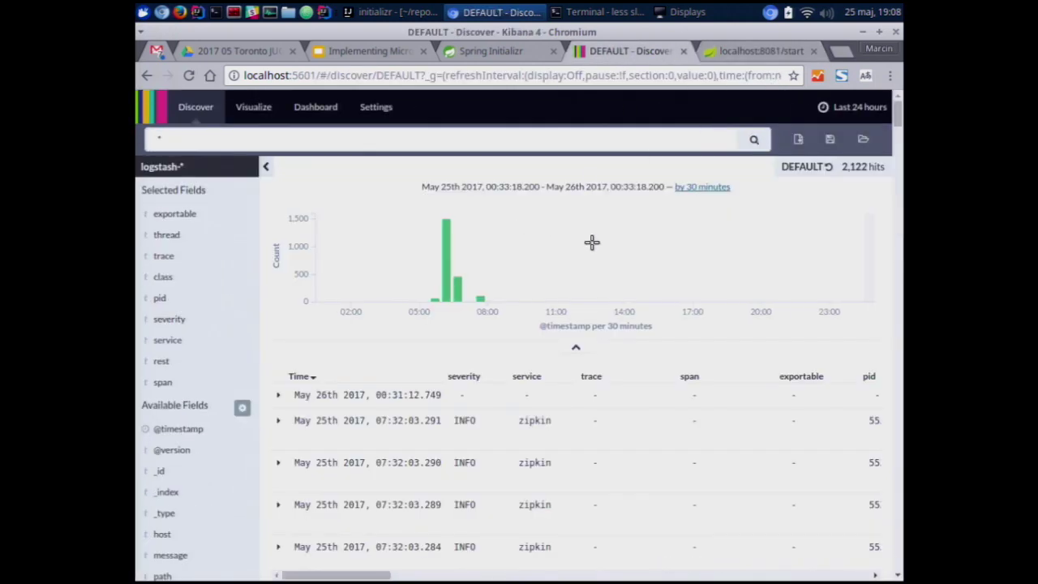
{"action": "left_click", "coordinate": [843, 106]}
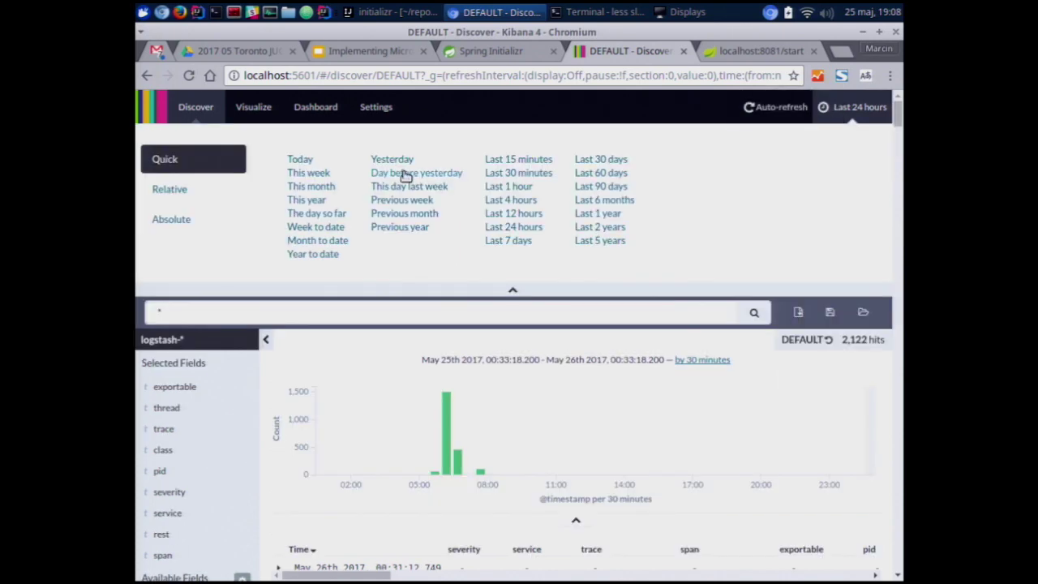
{"action": "left_click", "coordinate": [771, 117]}
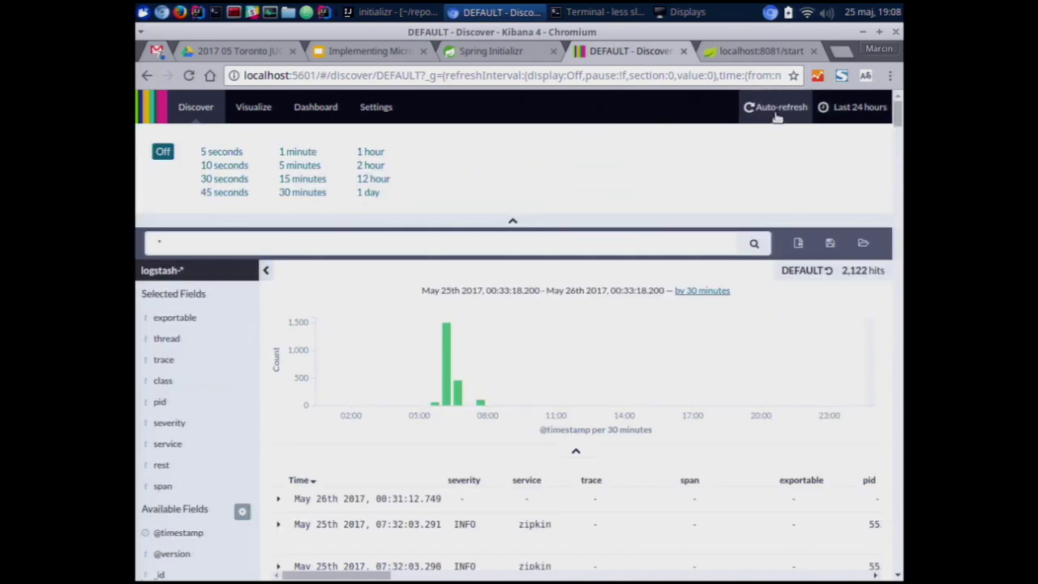
{"action": "left_click", "coordinate": [225, 153]}
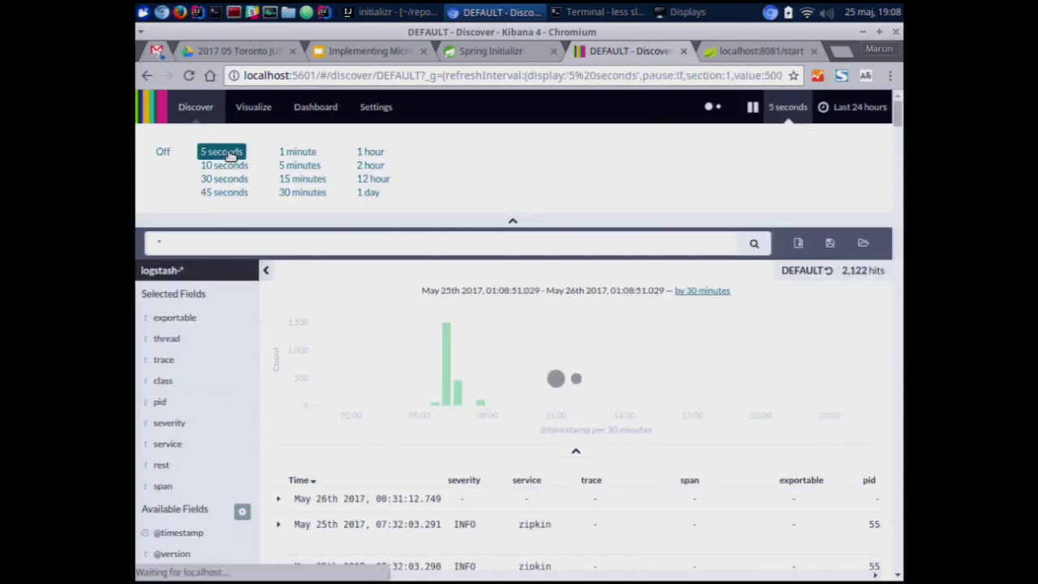
{"action": "left_click", "coordinate": [841, 107]}
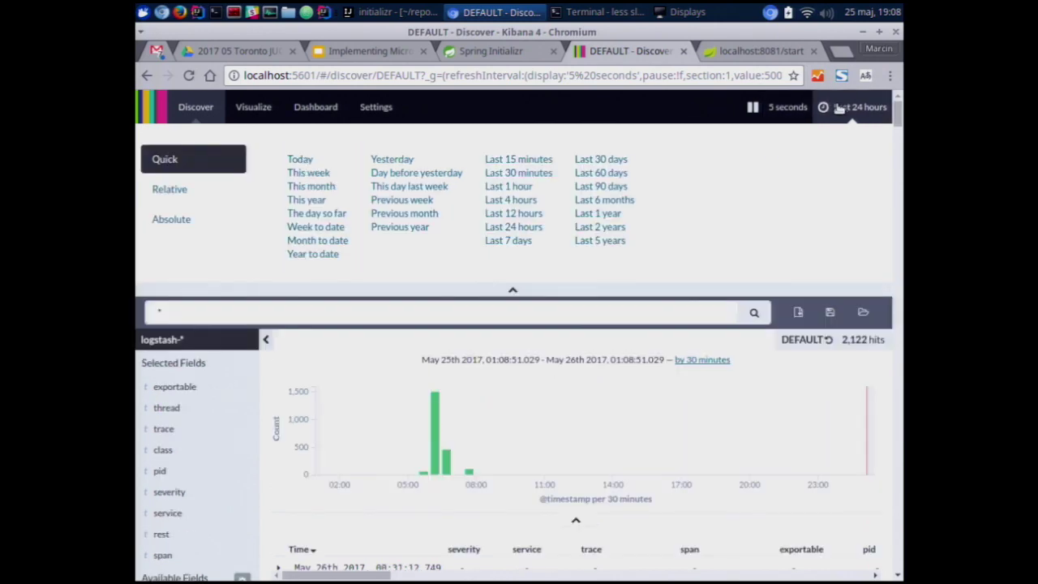
{"action": "left_click", "coordinate": [839, 105]}
Switch to the terminal and copy the trace ID bbc682f5b692151a from the baggage log entry in service1.log
{"action": "left_click", "coordinate": [602, 11]}
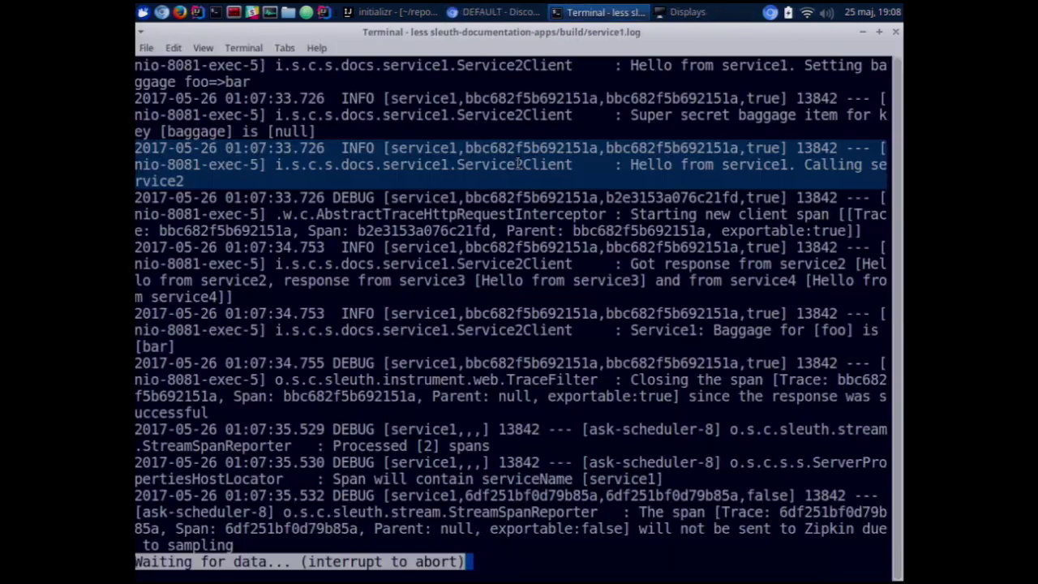
{"action": "double_click", "coordinate": [513, 312]}
{"action": "triple_click", "coordinate": [514, 312]}
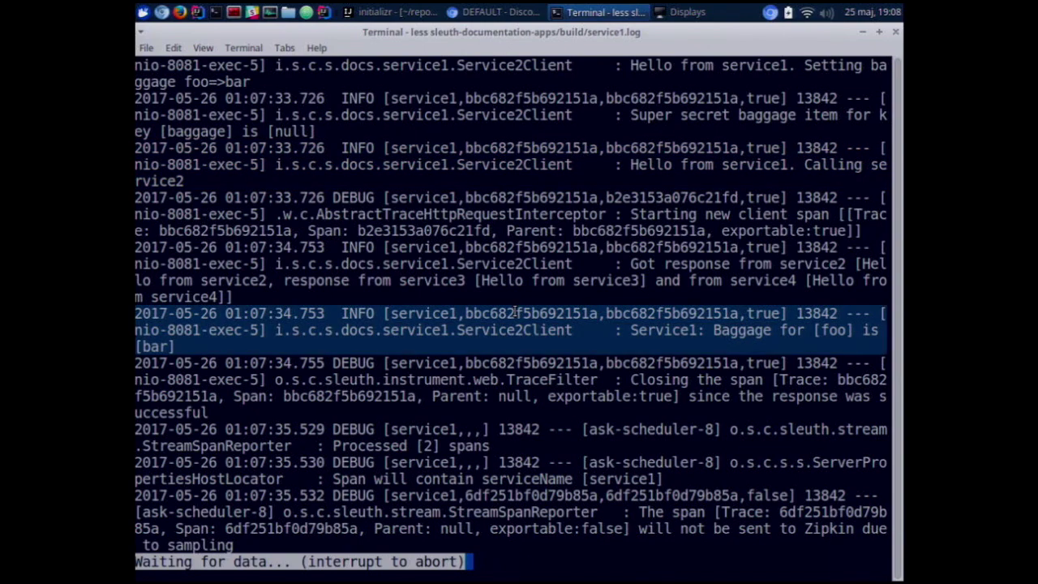
{"action": "left_click", "coordinate": [514, 313]}
{"action": "left_click_drag", "start_coordinate": [466, 313], "coordinate": [599, 312]}
{"action": "key", "text": "ctrl+c"}
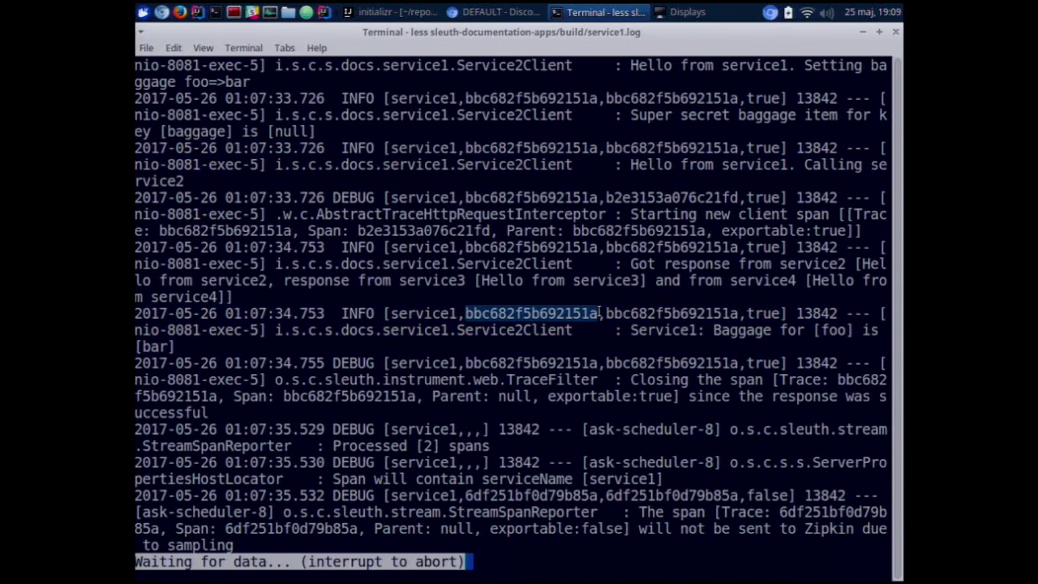
Switch to Kibana and search the logs for trace:bbc682f5b692151a
{"action": "key", "text": "alt+Tab"}
{"action": "left_click", "coordinate": [192, 129]}
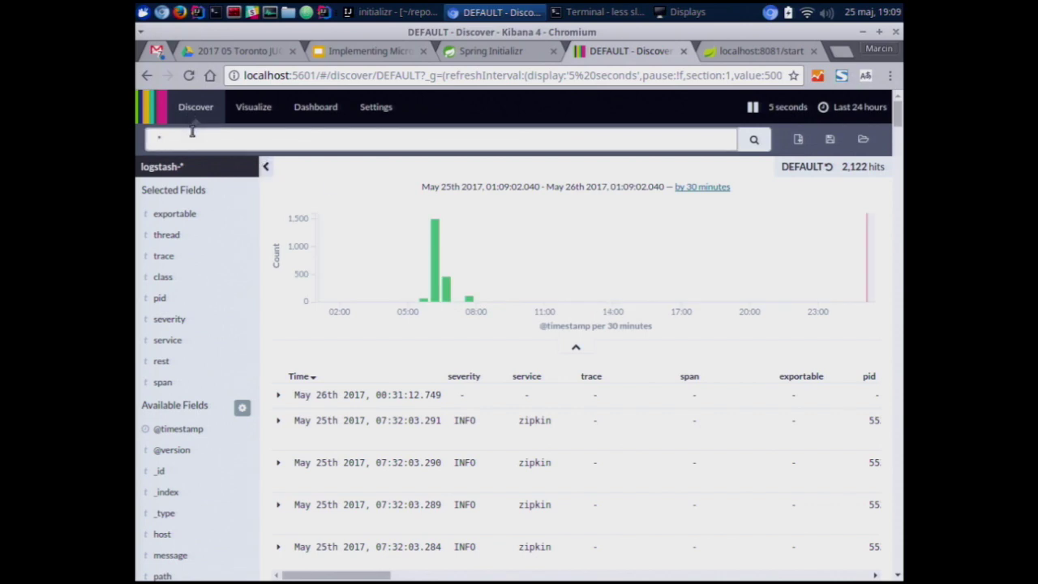
{"action": "type", "text": "t"}
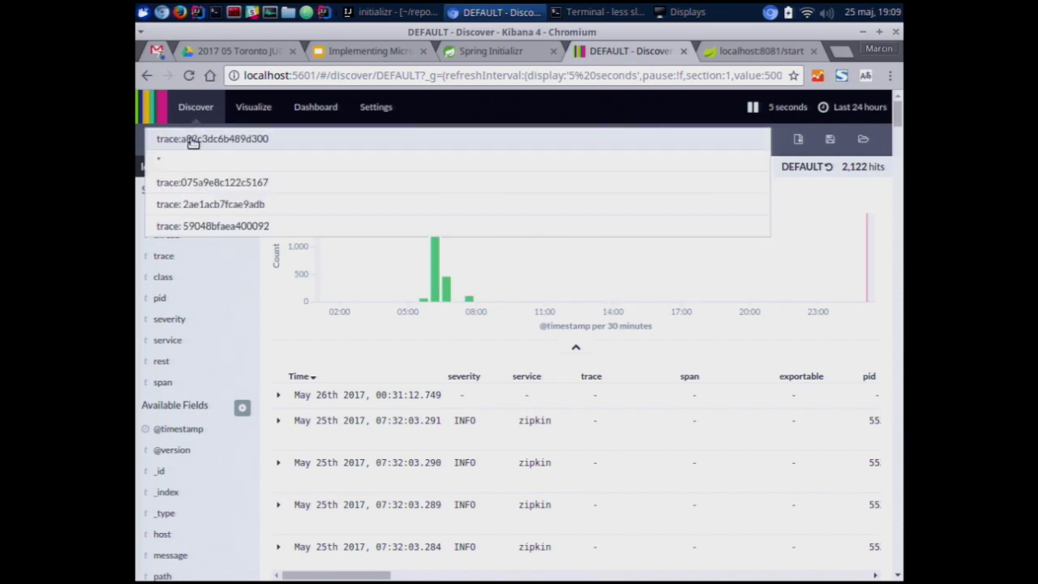
{"action": "left_click", "coordinate": [192, 139]}
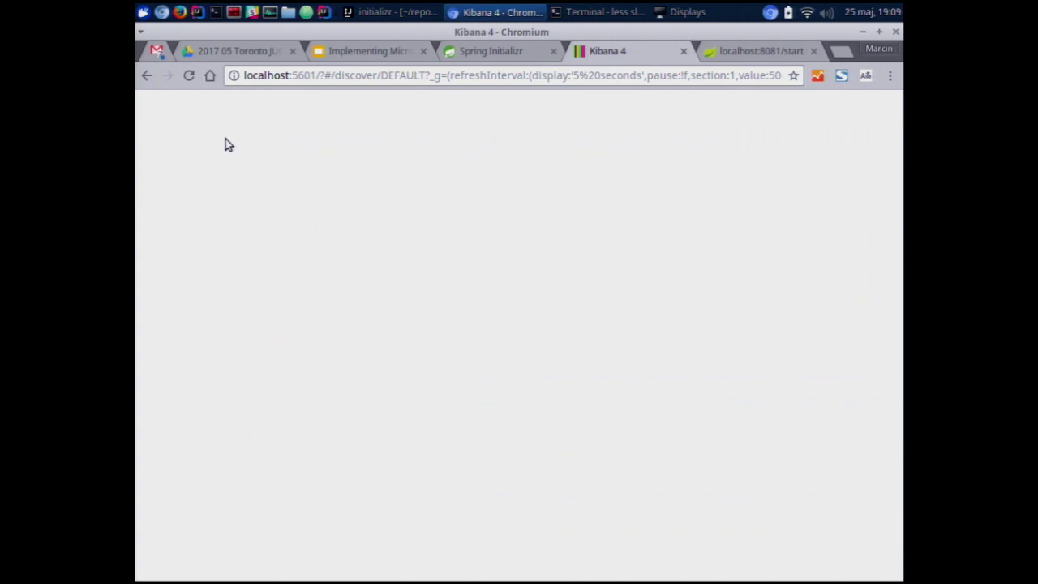
{"action": "triple_click", "coordinate": [224, 140]}
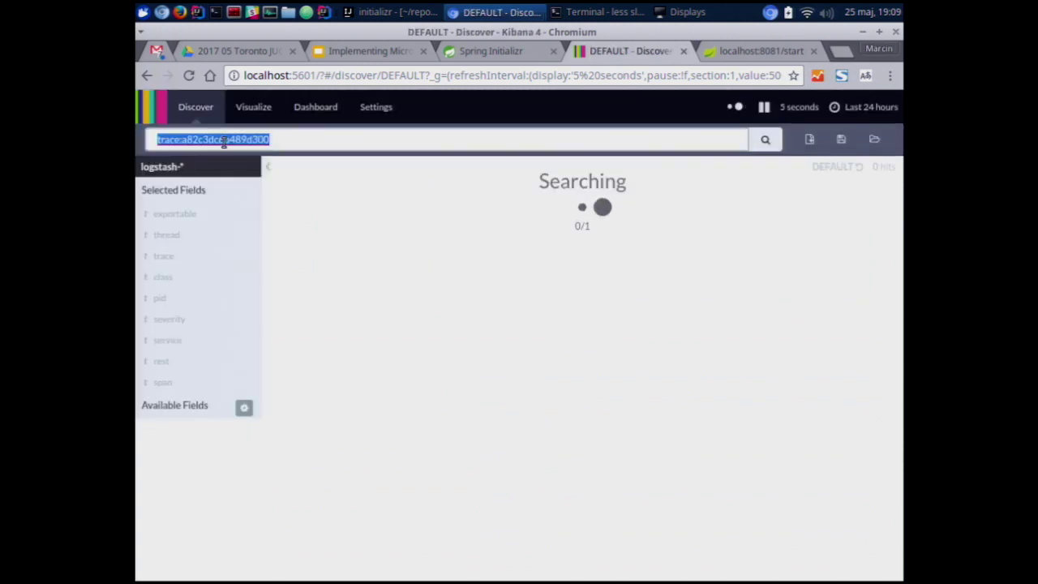
{"action": "mouse_move", "coordinate": [182, 139]}
{"action": "left_mouse_down"}
{"action": "mouse_move", "coordinate": [272, 142]}
{"action": "mouse_move", "coordinate": [181, 140]}
{"action": "left_mouse_up"}
{"action": "double_click", "coordinate": [185, 141]}
{"action": "key", "text": "ctrl+v"}
{"action": "key", "text": "Return"}
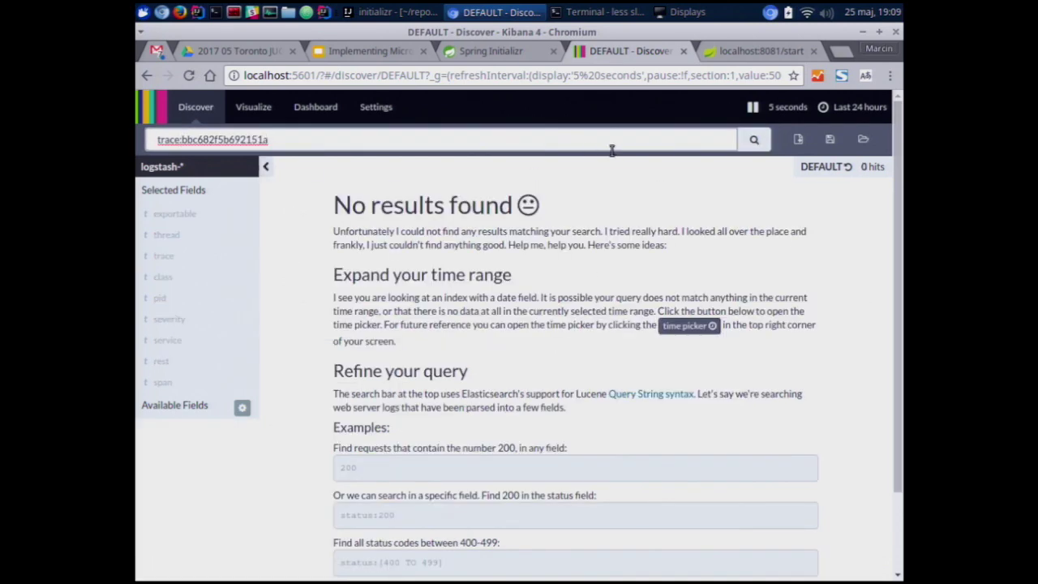
Set the time range to Last 7 days and reselect the query trace:bbc682f5b692151a
{"action": "left_click", "coordinate": [861, 114]}
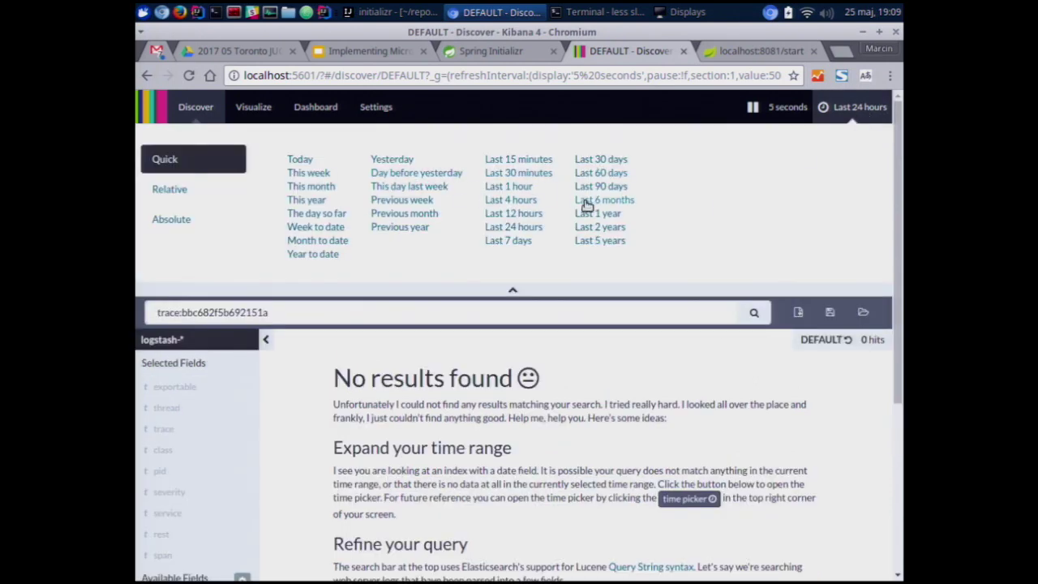
{"action": "left_click", "coordinate": [502, 240]}
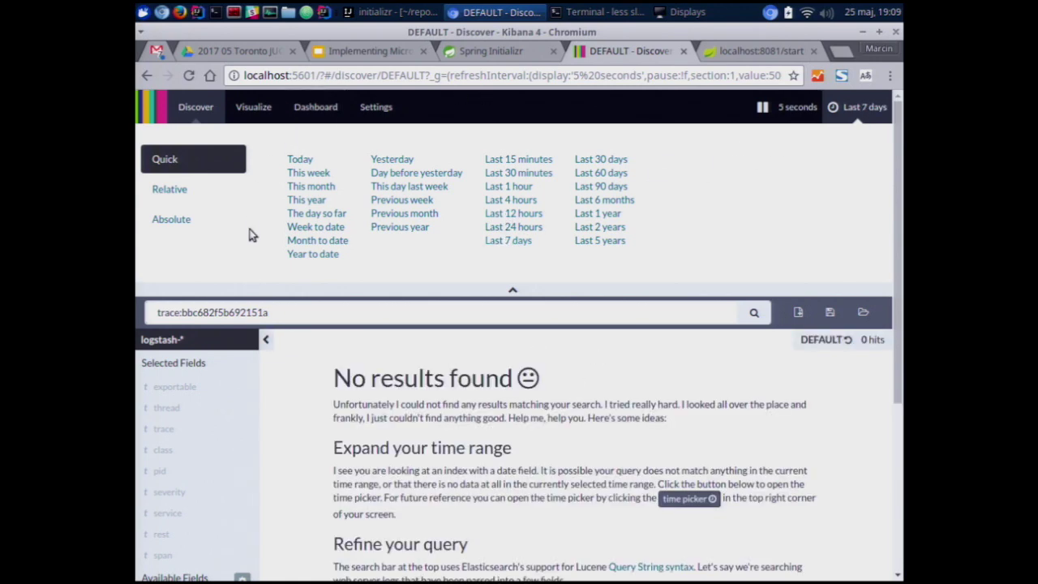
{"action": "triple_click", "coordinate": [283, 311]}
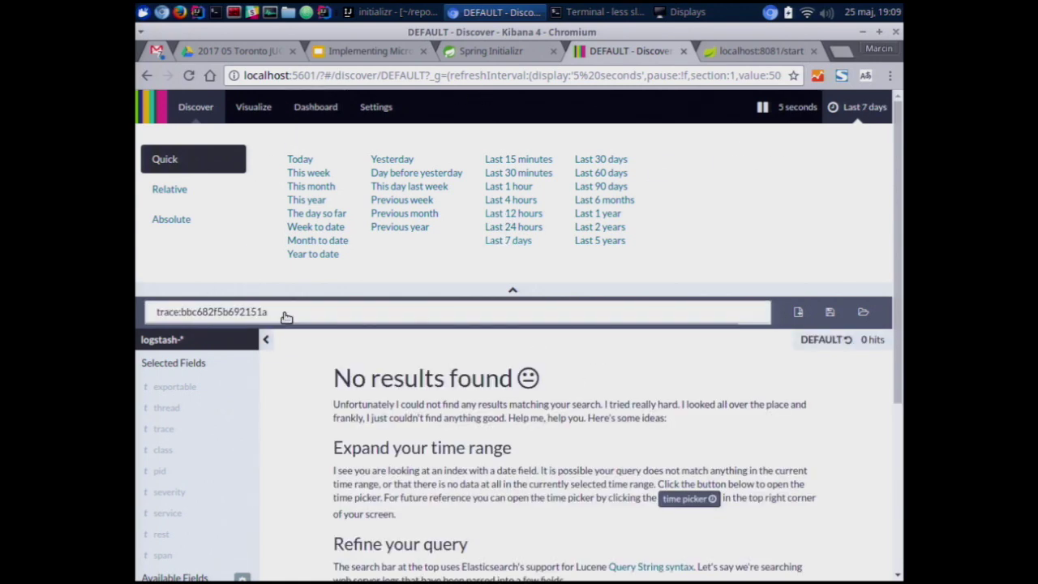
{"action": "left_click", "coordinate": [216, 313]}
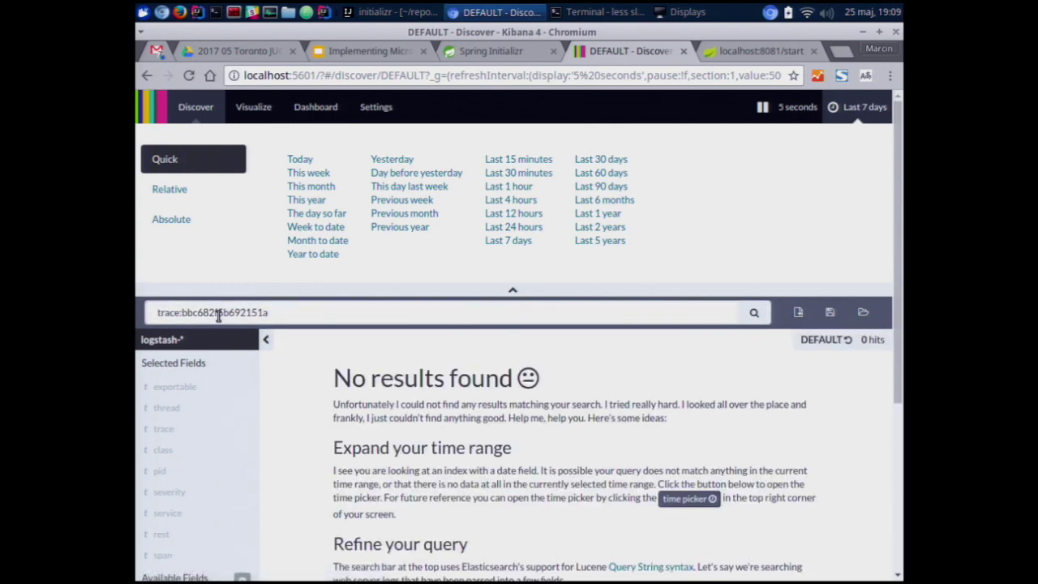
Search the logs for the earlier query trace:a82c3dc6b489d300 and close the time range options
{"action": "left_click", "coordinate": [216, 314]}
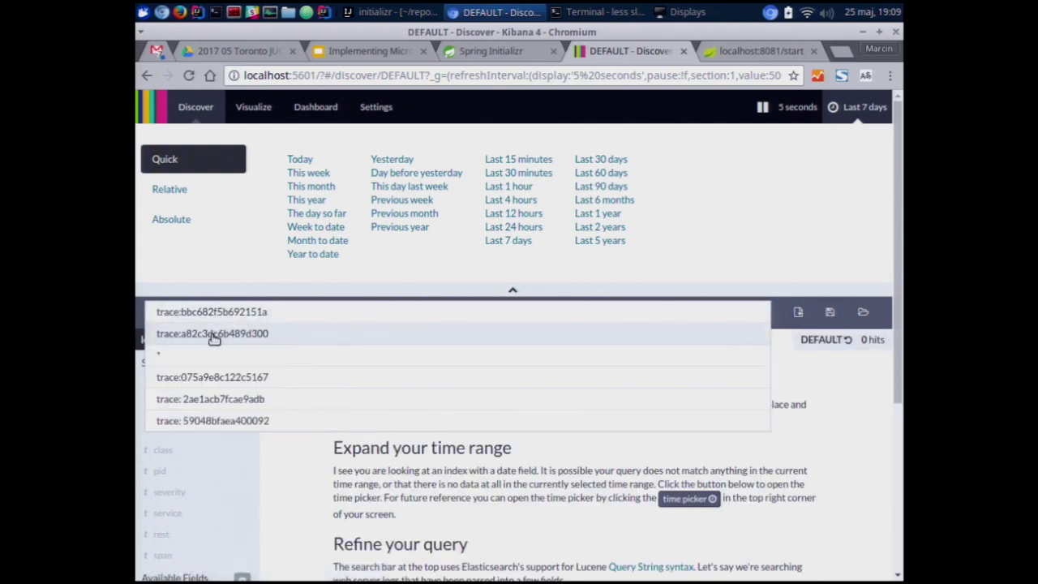
{"action": "left_click", "coordinate": [213, 334]}
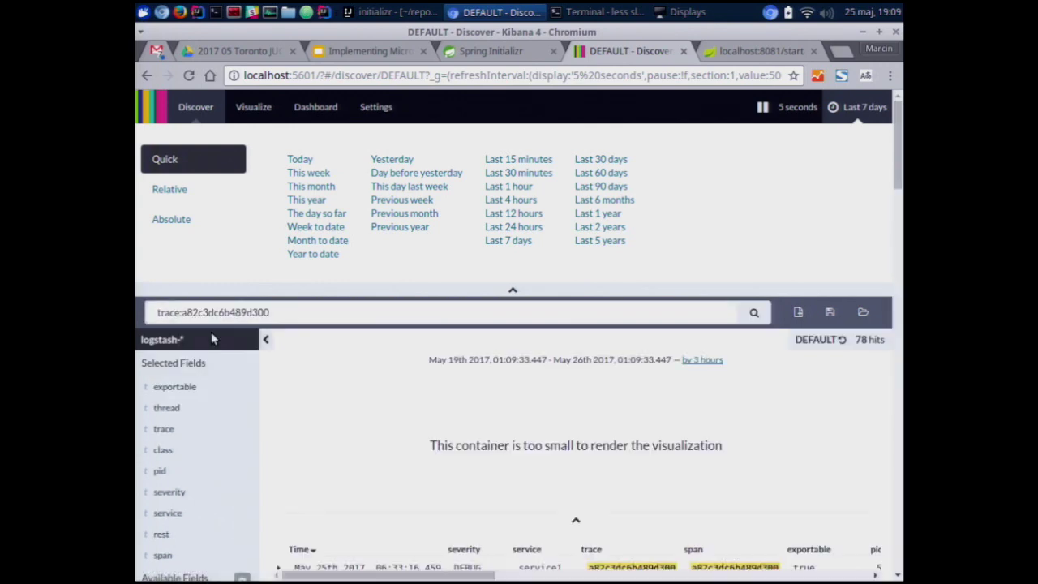
{"action": "left_click", "coordinate": [256, 313]}
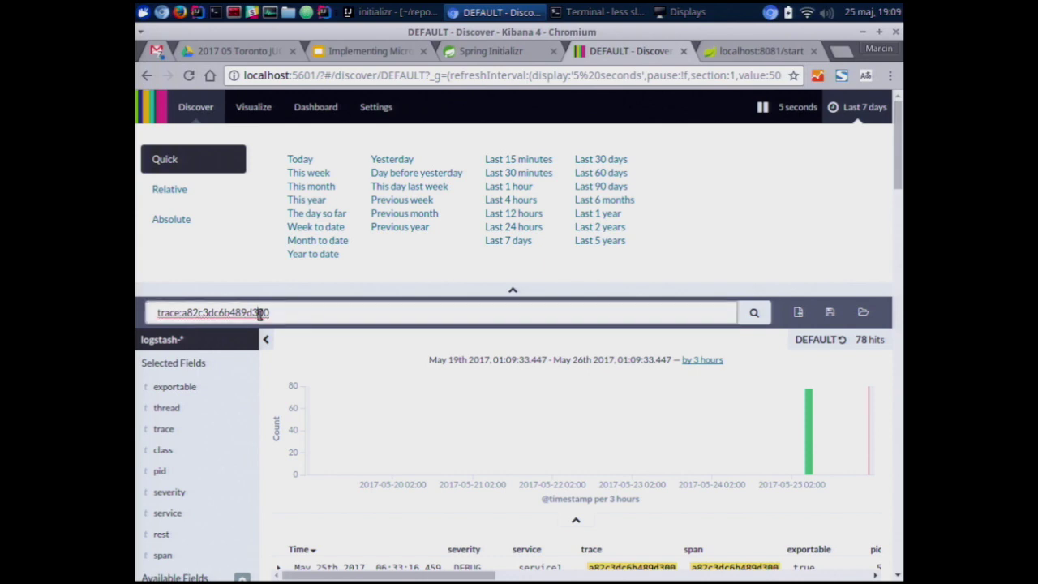
{"action": "left_click", "coordinate": [872, 108]}
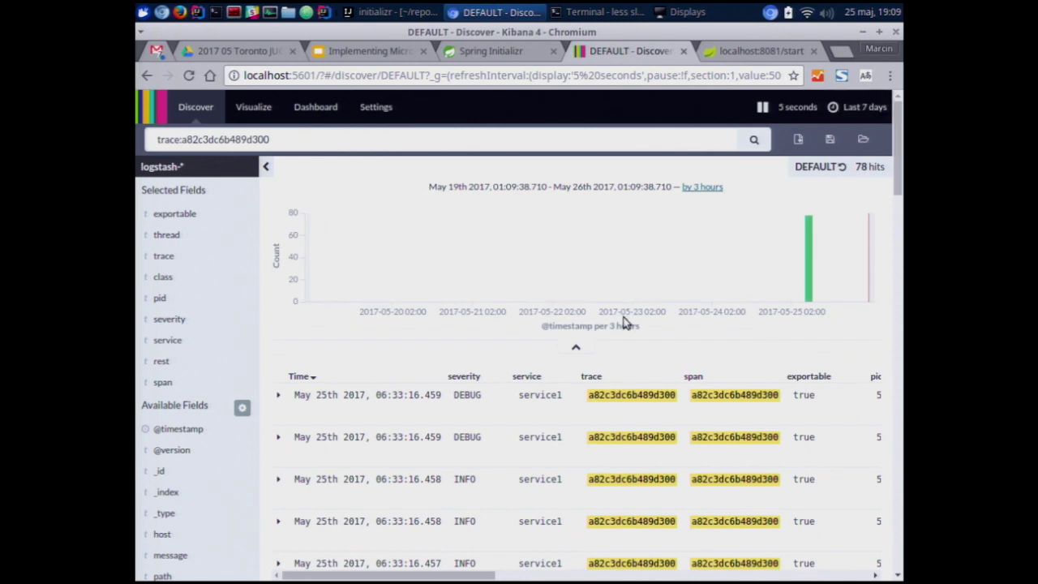
Sort the log entries by time in ascending order and follow the request through the services to the last entry
{"action": "scroll", "coordinate": [503, 425], "scroll_direction": "down", "scroll_amount": 3}
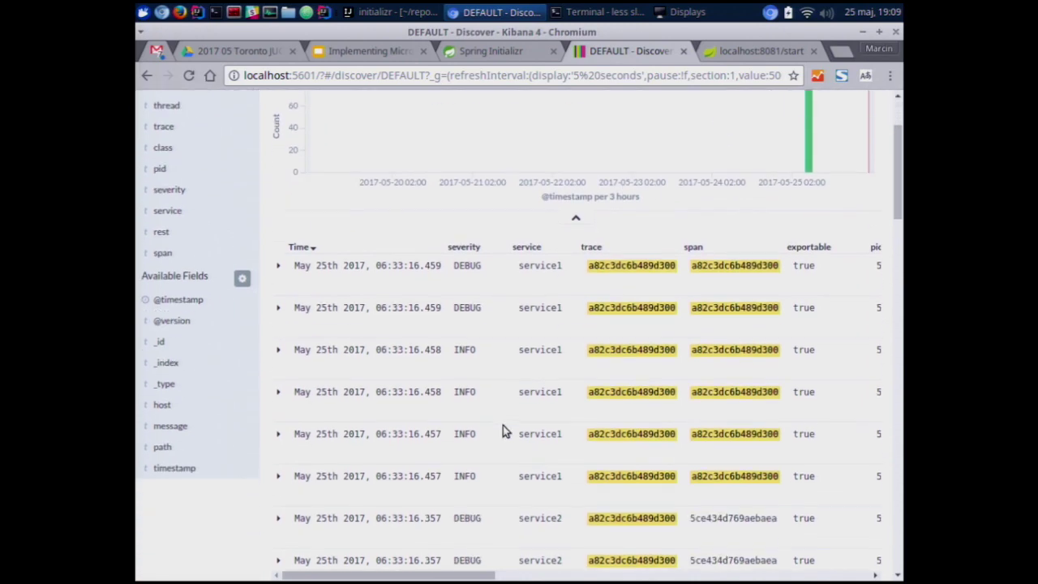
{"action": "mouse_move", "coordinate": [539, 243]}
{"action": "left_click", "coordinate": [313, 248]}
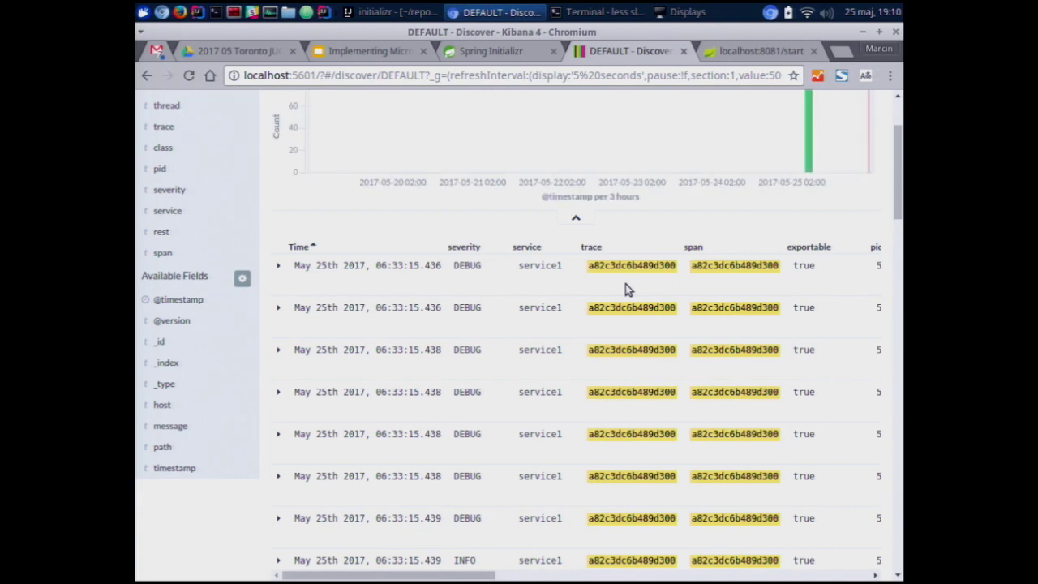
{"action": "scroll", "coordinate": [536, 290], "scroll_direction": "down", "scroll_amount": 4}
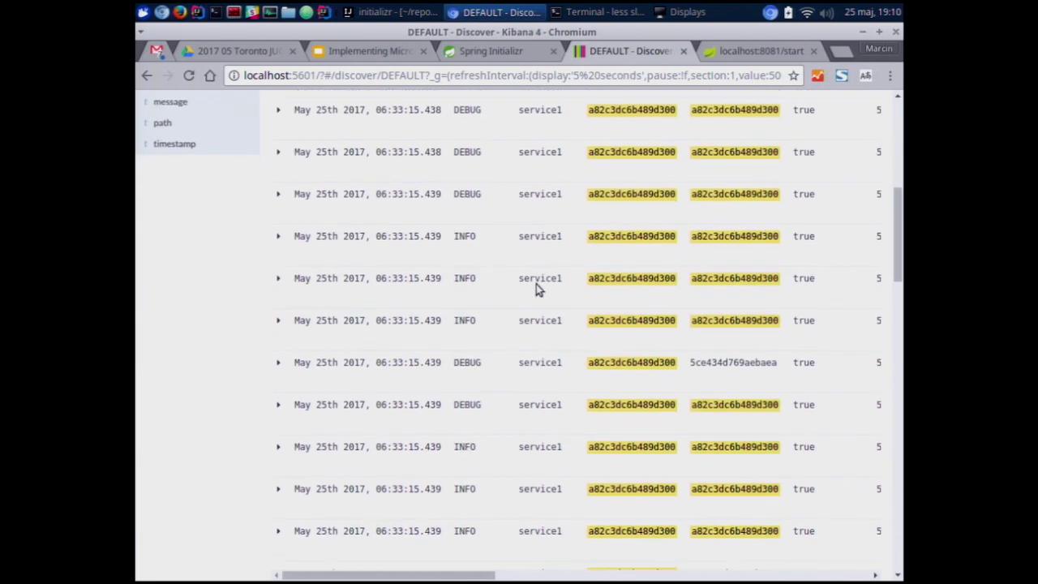
{"action": "scroll", "coordinate": [536, 285], "scroll_direction": "down", "scroll_amount": 10}
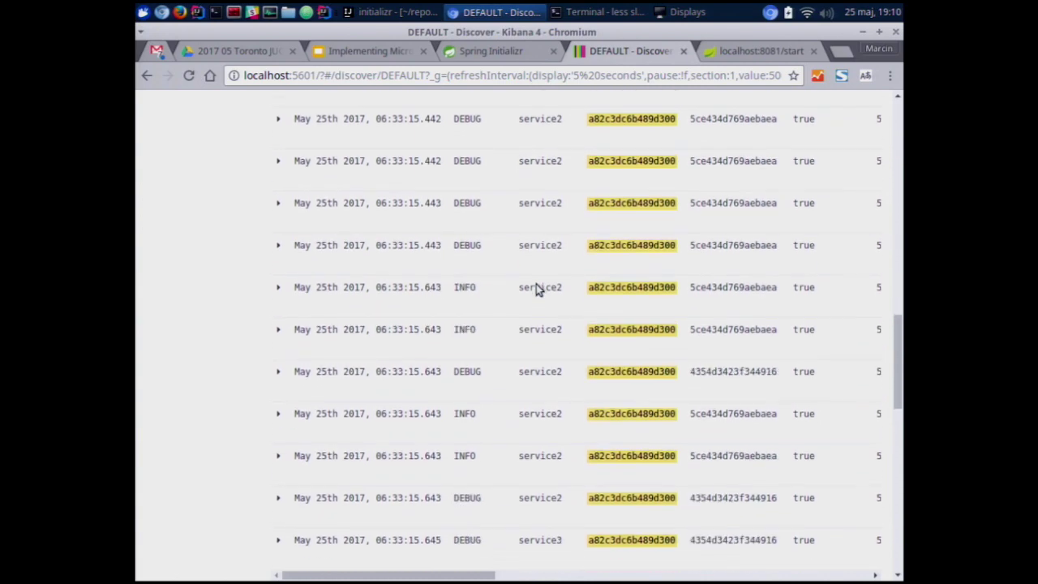
{"action": "scroll", "coordinate": [536, 285], "scroll_direction": "down", "scroll_amount": 10}
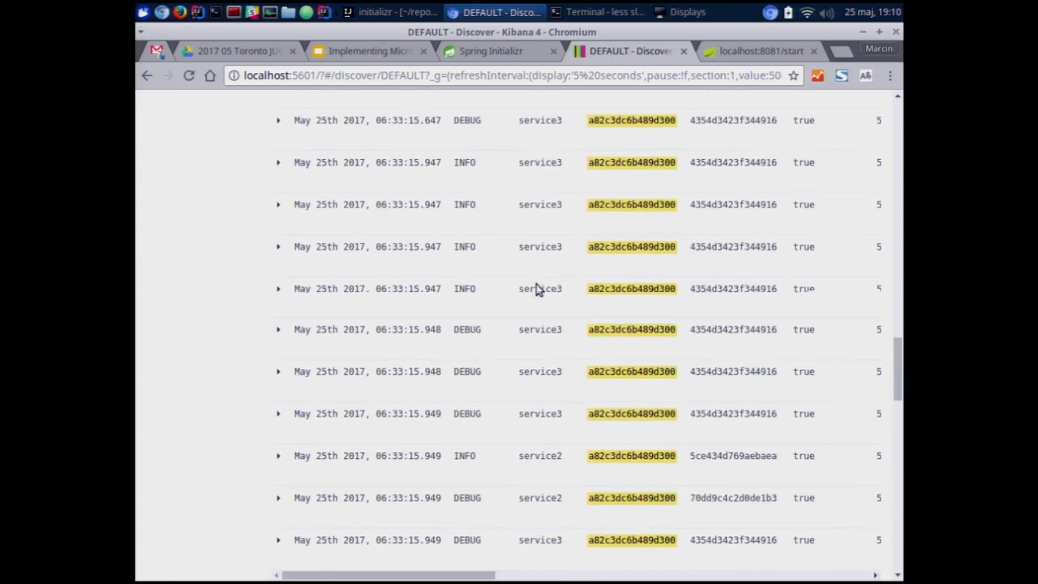
{"action": "scroll", "coordinate": [536, 285], "scroll_direction": "down", "scroll_amount": 5}
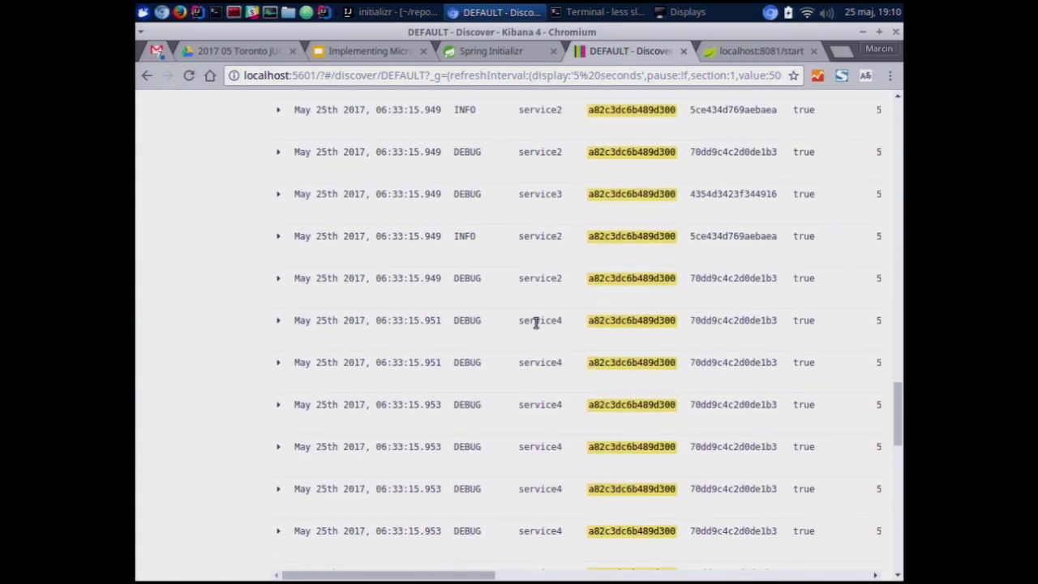
{"action": "scroll", "coordinate": [535, 323], "scroll_direction": "down", "scroll_amount": 10}
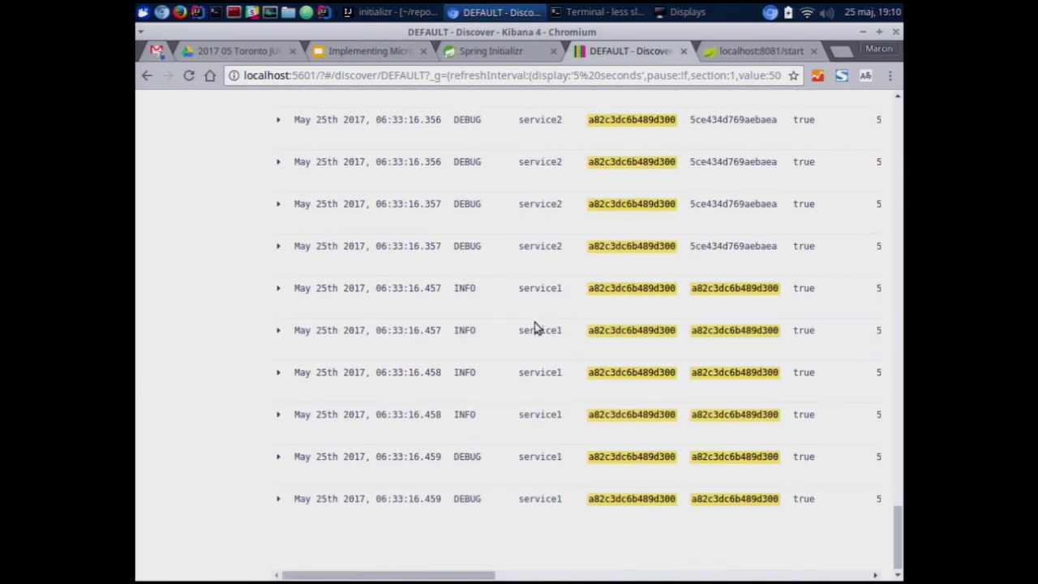
Narrow the search to INFO entries with the query trace:a82c3dc6b489d300 AND severity:INFO
{"action": "scroll", "coordinate": [535, 328], "scroll_direction": "up", "scroll_amount": 20}
{"action": "triple_click", "coordinate": [293, 138]}
{"action": "key", "text": "Return"}
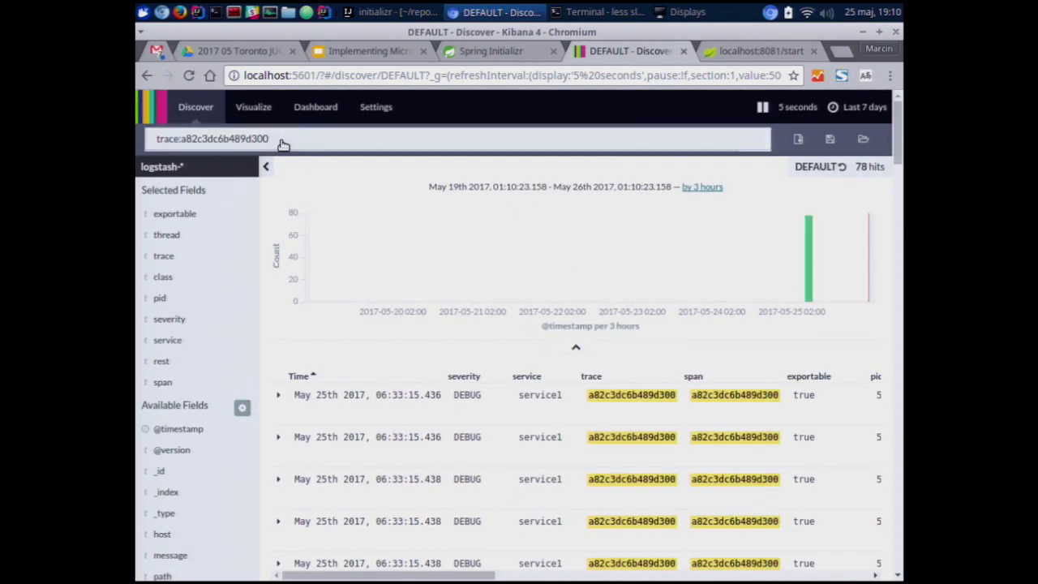
{"action": "left_click", "coordinate": [282, 139]}
{"action": "type", "text": "AND"}
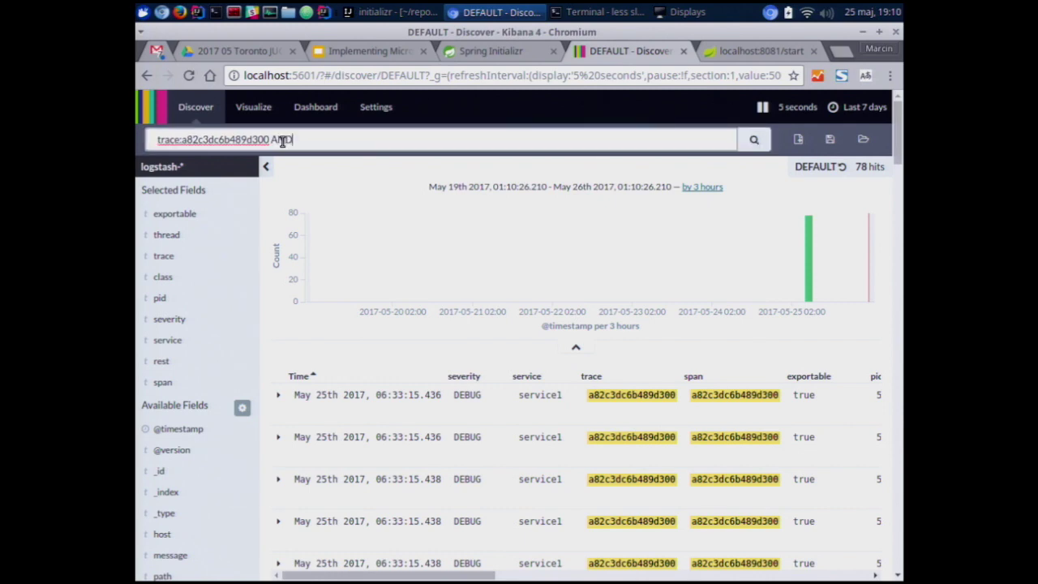
{"action": "type", "text": " severity: IN"}
{"action": "key", "text": "BackSpace"}
{"action": "key", "text": "BackSpace"}
{"action": "key", "text": "BackSpace"}
{"action": "type", "text": "INFO"}
{"action": "key", "text": "Return"}
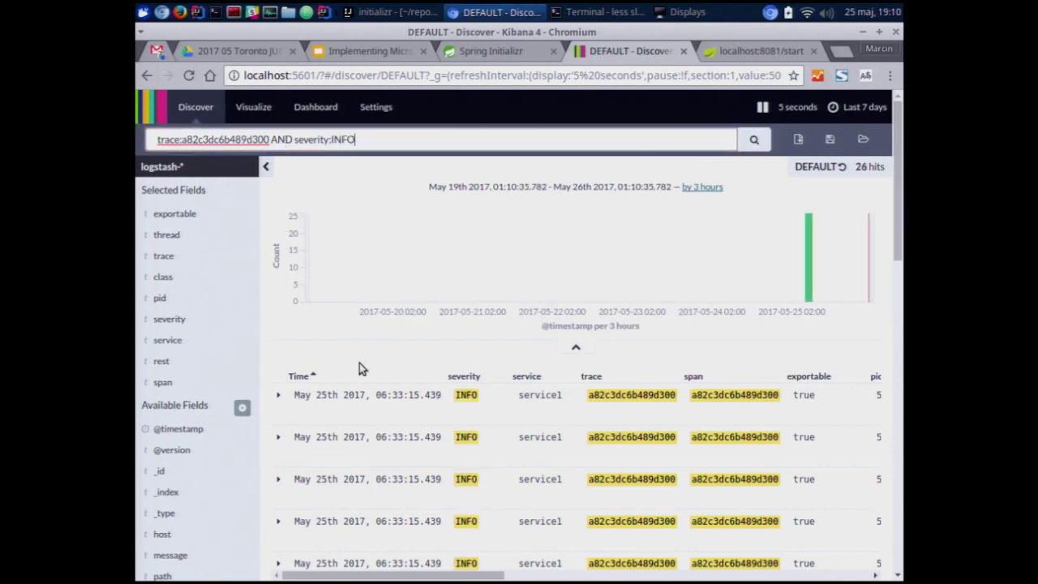
Examine the INFO entries of the trace across the services, including their messages in the rest column
{"action": "scroll", "coordinate": [360, 354], "scroll_direction": "down", "scroll_amount": 3}
{"action": "scroll", "coordinate": [360, 353], "scroll_direction": "down", "scroll_amount": 6}
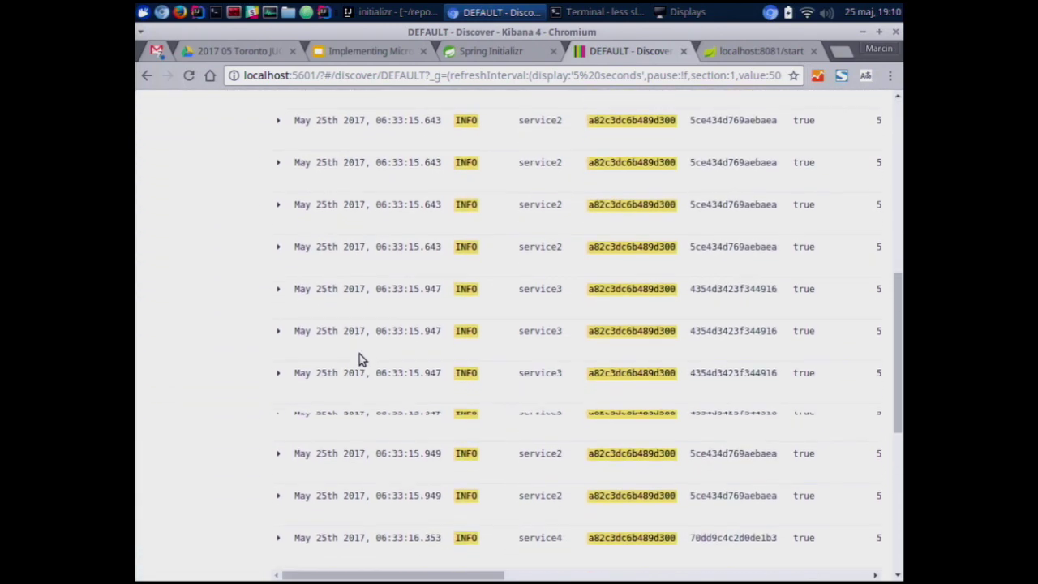
{"action": "scroll", "coordinate": [359, 353], "scroll_direction": "up", "scroll_amount": 5}
{"action": "scroll", "coordinate": [361, 358], "scroll_direction": "up", "scroll_amount": 4}
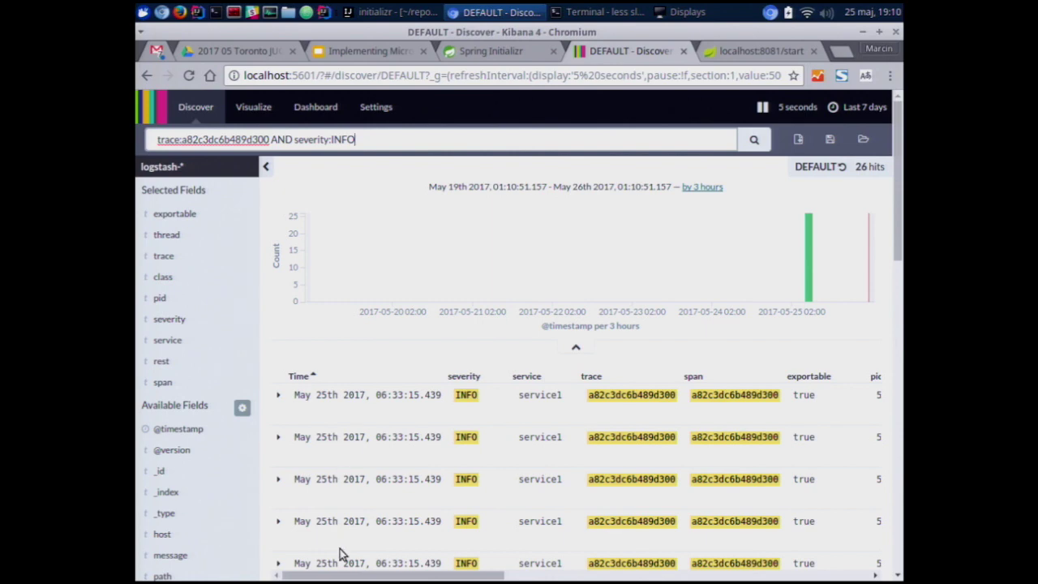
{"action": "left_click_drag", "start_coordinate": [326, 575], "coordinate": [561, 574]}
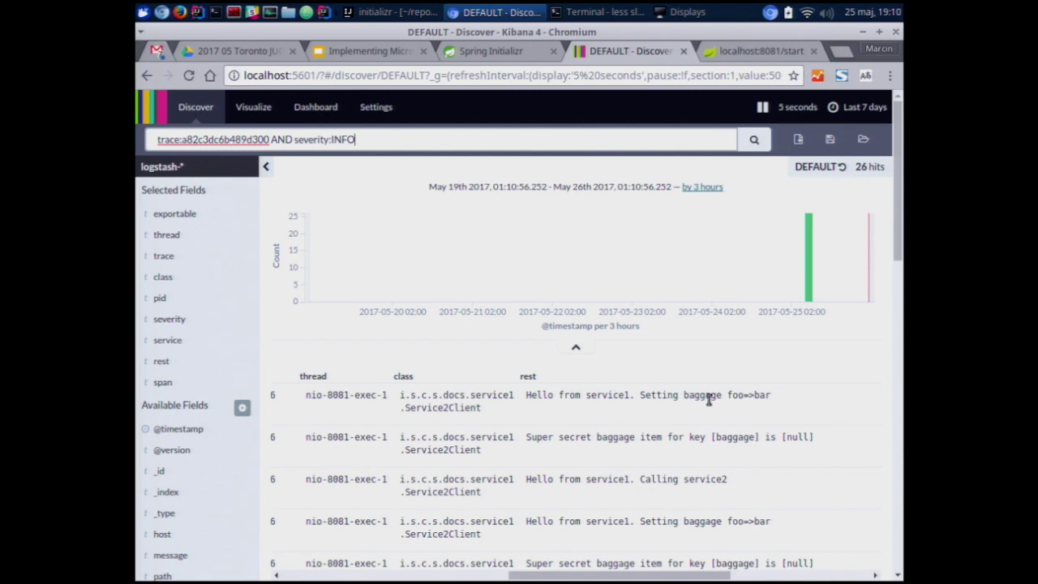
{"action": "scroll", "coordinate": [707, 399], "scroll_direction": "down", "scroll_amount": 1}
{"action": "scroll", "coordinate": [707, 401], "scroll_direction": "down", "scroll_amount": 3}
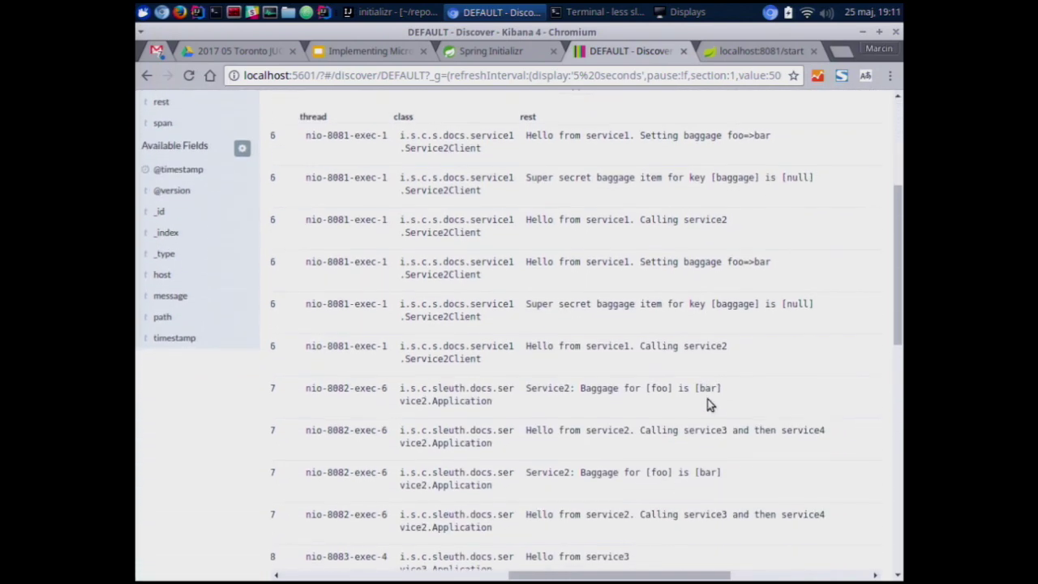
{"action": "scroll", "coordinate": [707, 403], "scroll_direction": "down", "scroll_amount": 2}
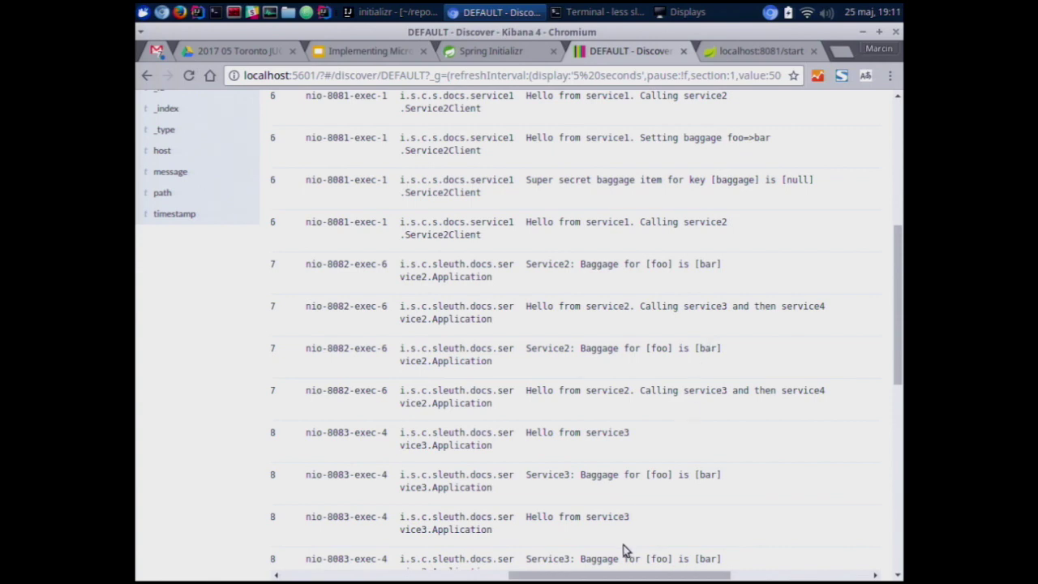
{"action": "left_click_drag", "start_coordinate": [614, 573], "coordinate": [373, 577]}
{"action": "scroll", "coordinate": [437, 430], "scroll_direction": "up", "scroll_amount": 3}
{"action": "scroll", "coordinate": [437, 430], "scroll_direction": "up", "scroll_amount": 3}
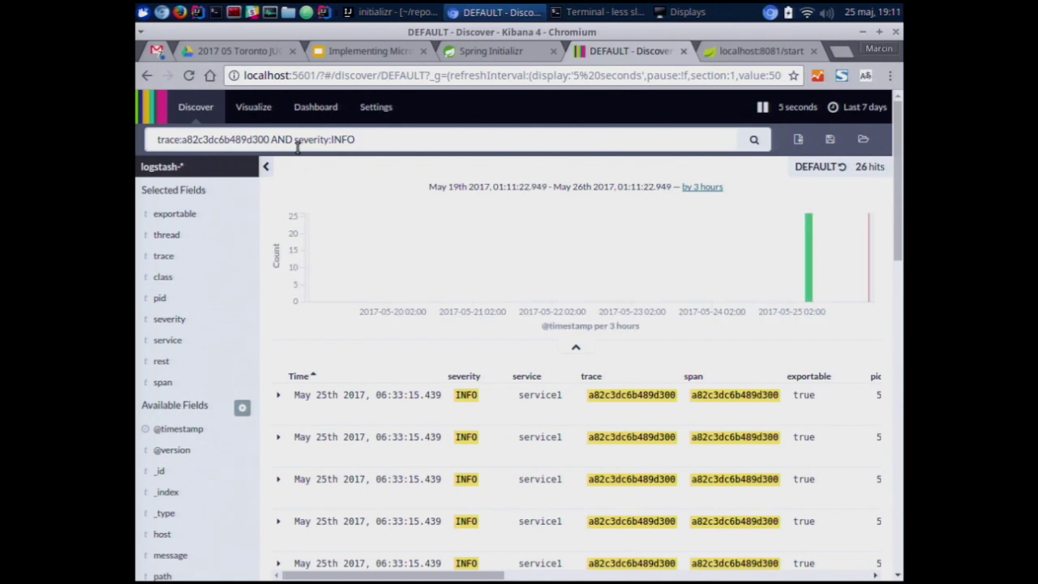
{"action": "left_click_drag", "start_coordinate": [297, 143], "coordinate": [177, 134]}
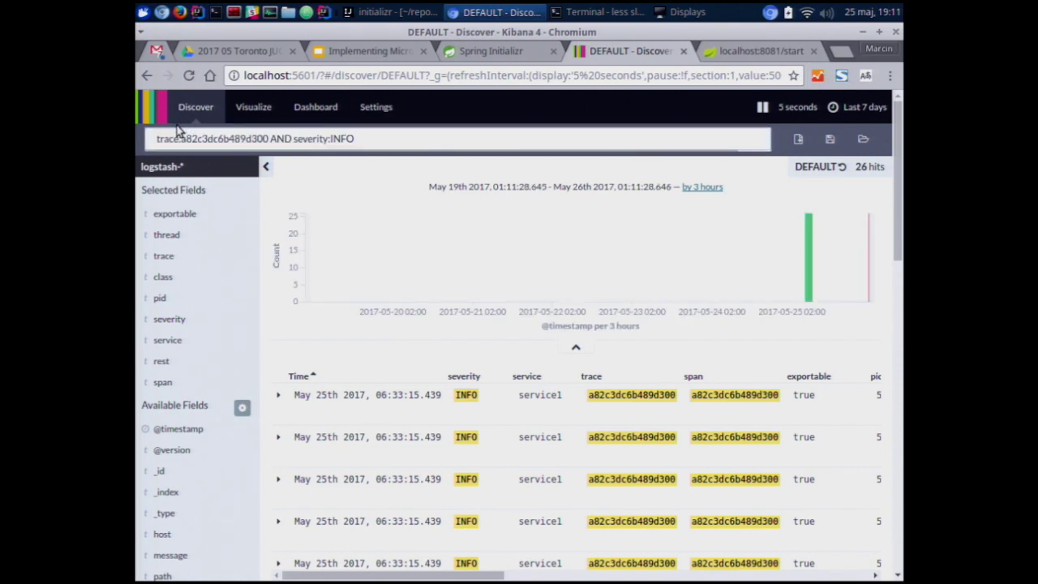
{"action": "key", "text": "ctrl+s"}
{"action": "key", "text": "Escape"}
{"action": "left_click", "coordinate": [192, 140]}
{"action": "key", "text": "ctrl+a"}
{"action": "type", "text": "sec"}
{"action": "key", "text": "ctrl+z"}
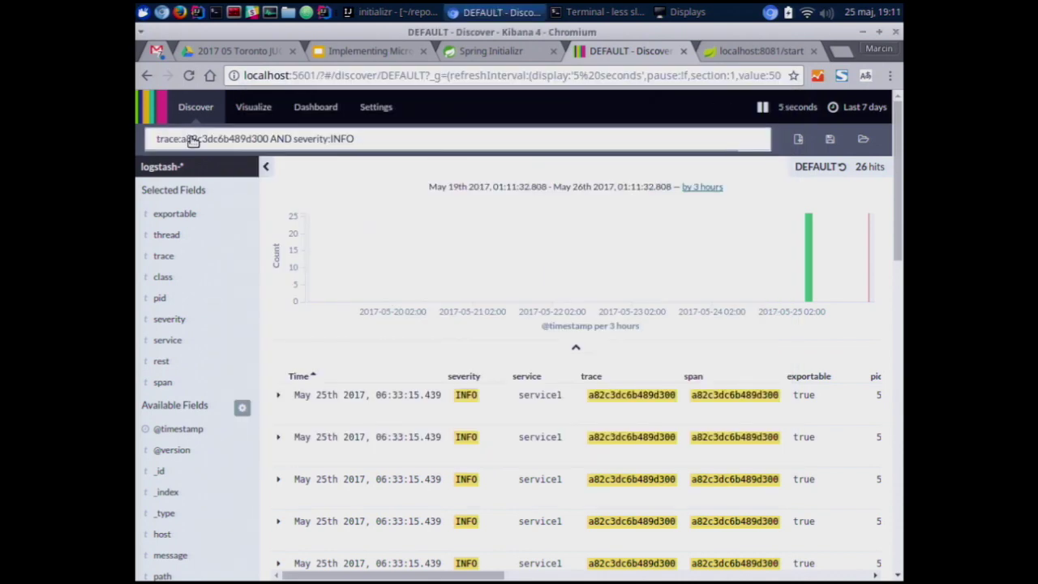
Replace the query with severity:ERROR and search the logs for error entries
{"action": "left_click", "coordinate": [192, 139]}
{"action": "key", "text": "ctrl+a"}
{"action": "key", "text": "ctrl+a"}
{"action": "type", "text": "severity:ERROR"}
{"action": "key", "text": "Return"}
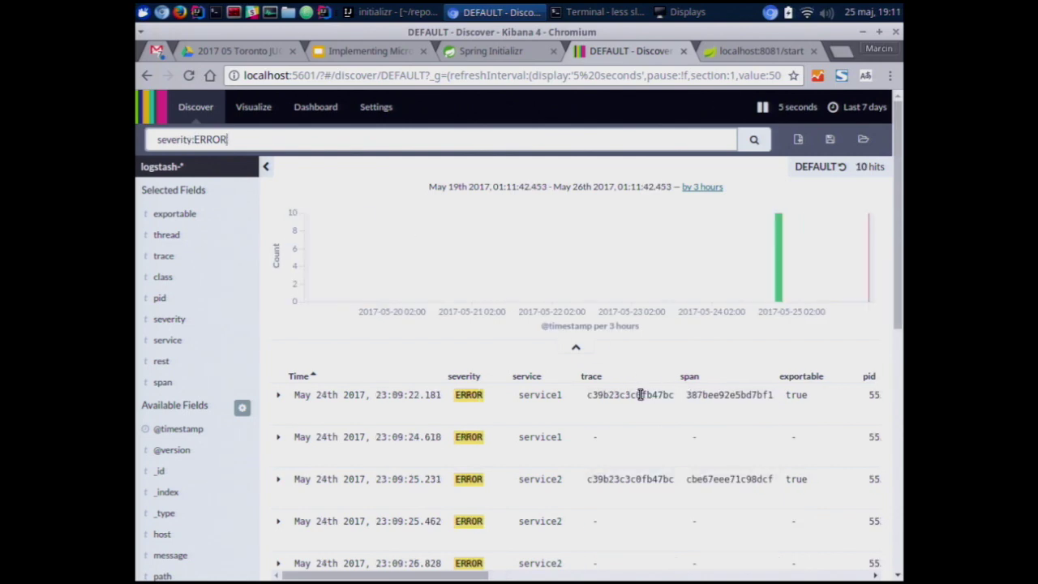
Try to search for the first error entry's copied trace ID with the query trac:c39b23c3c0fb47bc
{"action": "double_click", "coordinate": [641, 394]}
{"action": "key", "text": "ctrl+c"}
{"action": "left_click", "coordinate": [241, 139]}
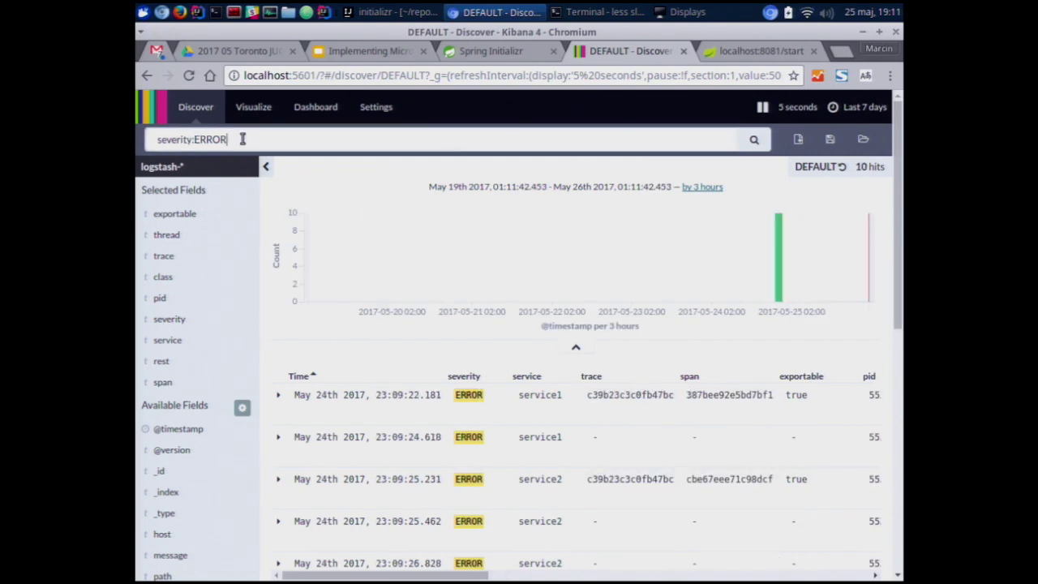
{"action": "left_click", "coordinate": [241, 139]}
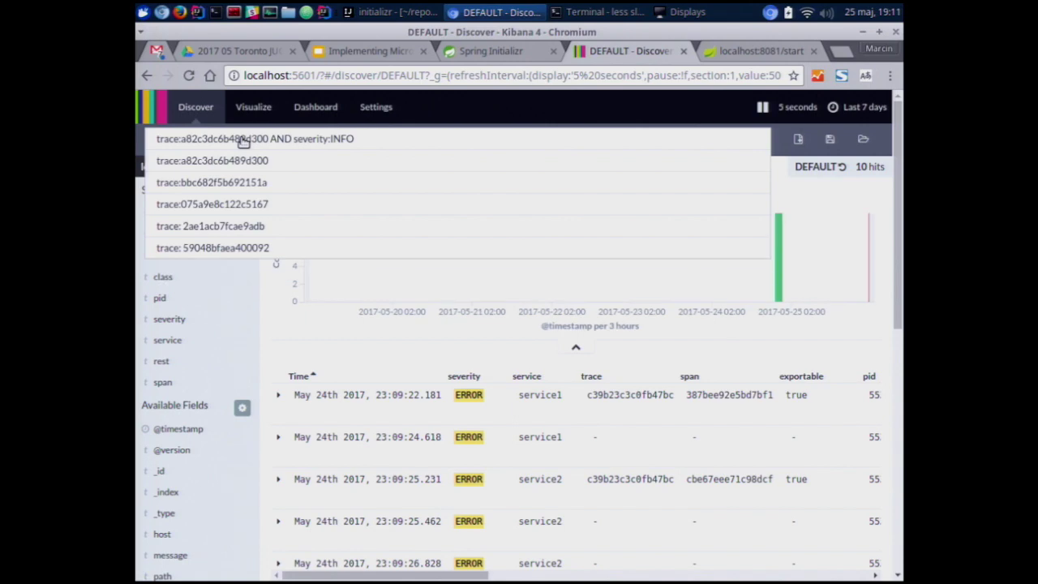
{"action": "key", "text": "ctrl+a"}
{"action": "type", "text": "trac:"}
{"action": "key", "text": "ctrl+v"}
{"action": "key", "text": "Return"}
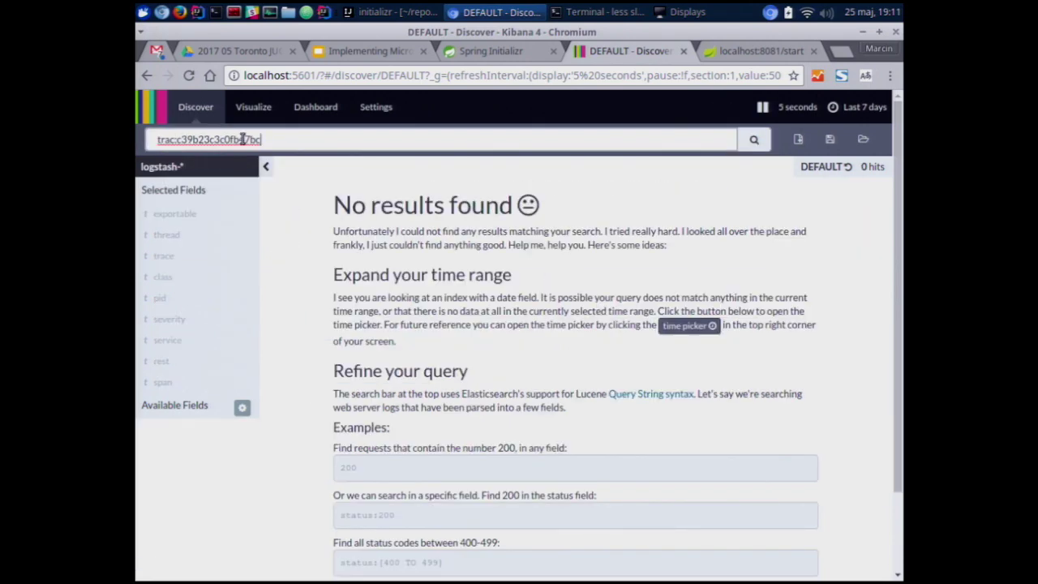
Try to correct the query's field name to trace in front of the pasted trace ID
{"action": "left_click", "coordinate": [178, 139]}
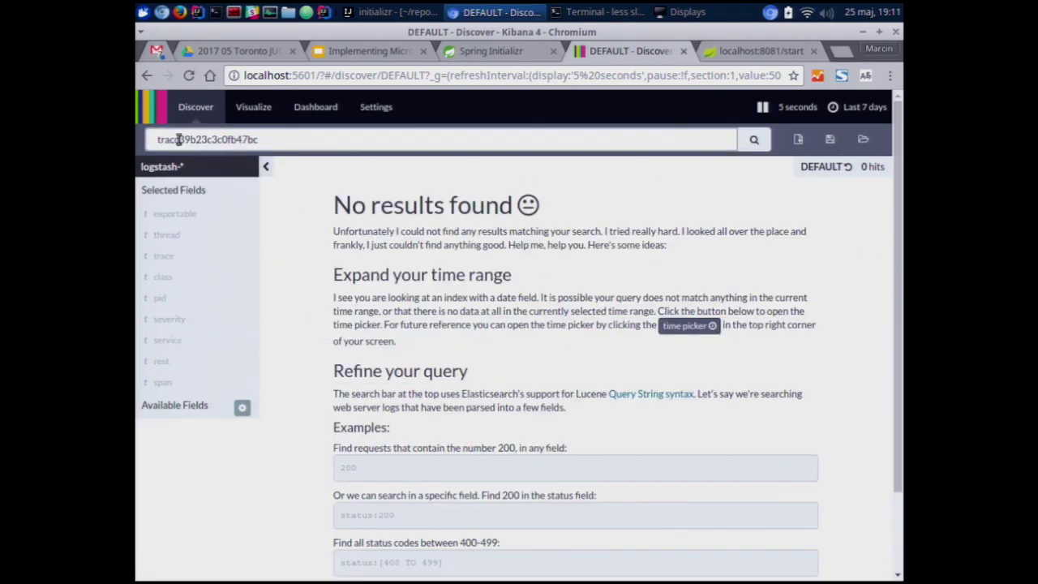
{"action": "key", "text": "BackSpace"}
{"action": "type", "text": "e"}
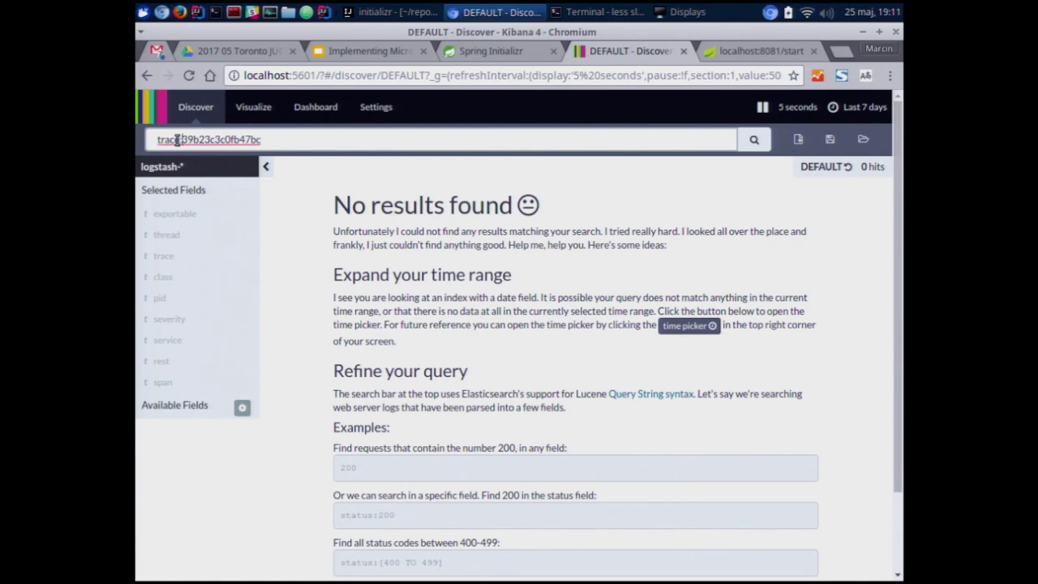
{"action": "type", "text": ":"}
{"action": "left_click", "coordinate": [288, 147], "text": "shift"}
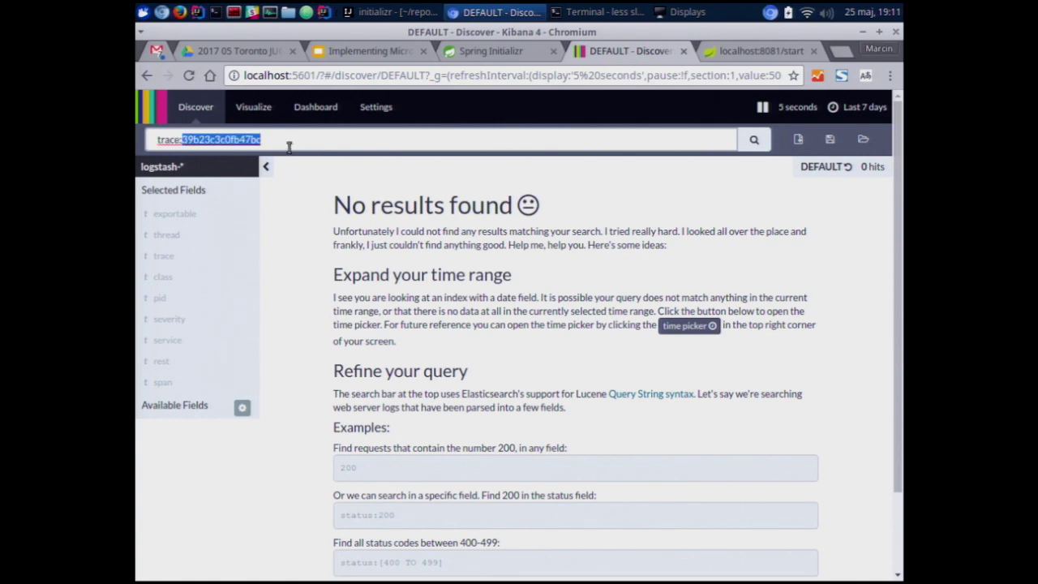
{"action": "left_click", "coordinate": [288, 147]}
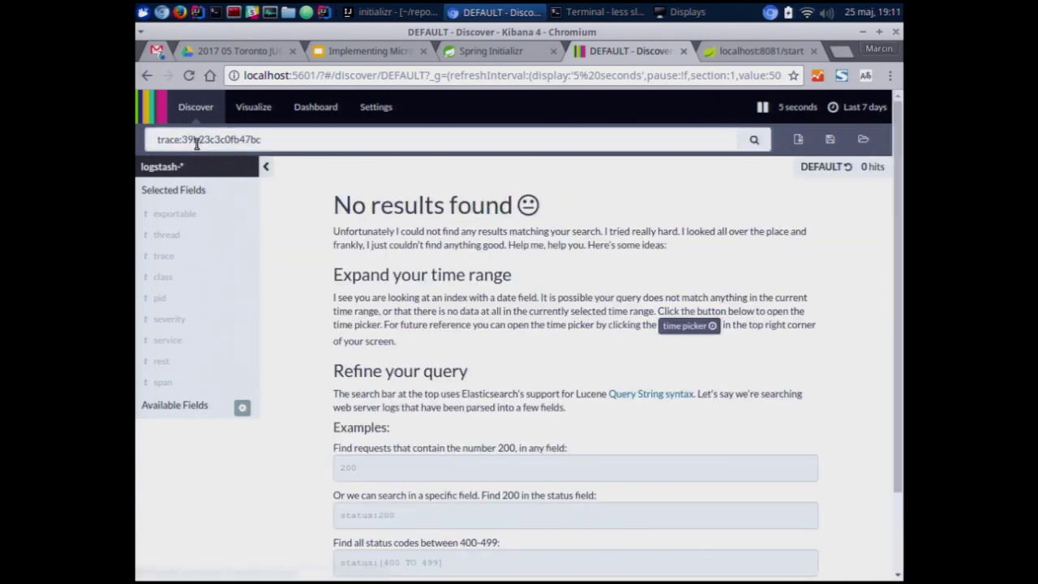
Clear the mistyped query and reselect the earlier query severity:ERROR
{"action": "triple_click", "coordinate": [197, 142]}
{"action": "key", "text": "BackSpace"}
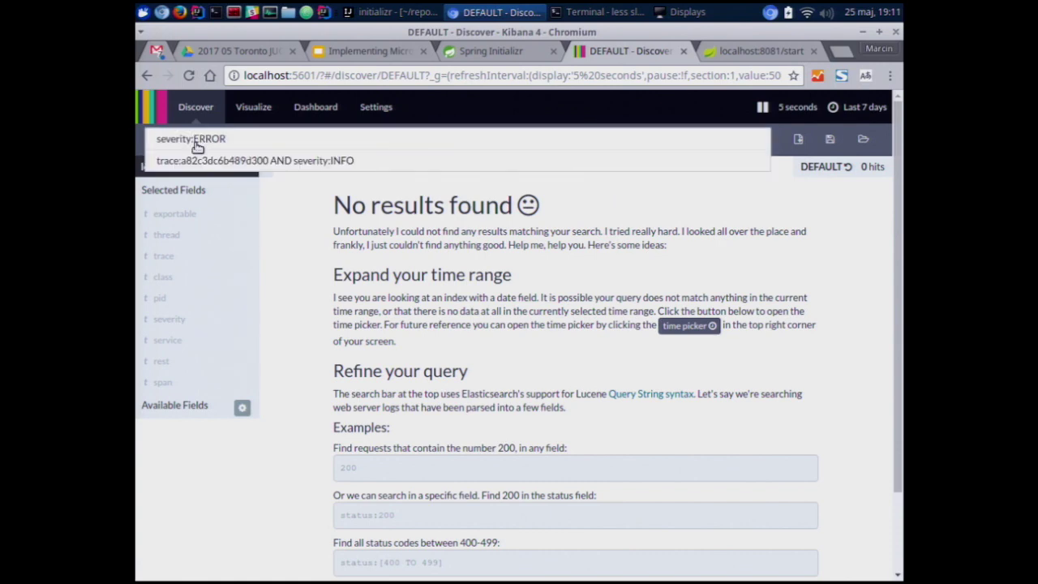
{"action": "left_click", "coordinate": [196, 141]}
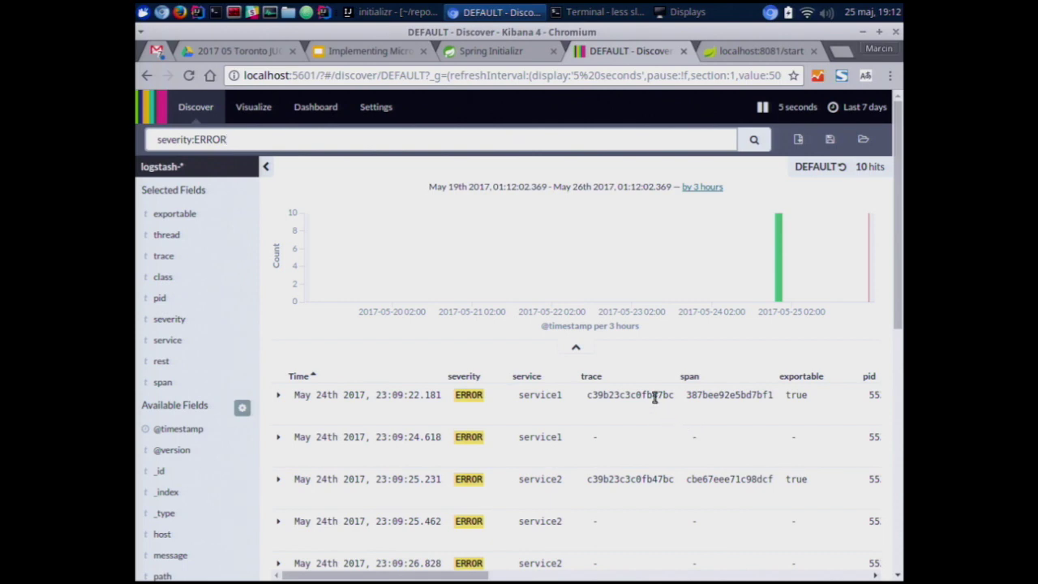
Copy the first error entry's trace ID and search the logs for trace:c39b23c3c0fb47bc
{"action": "double_click", "coordinate": [655, 394]}
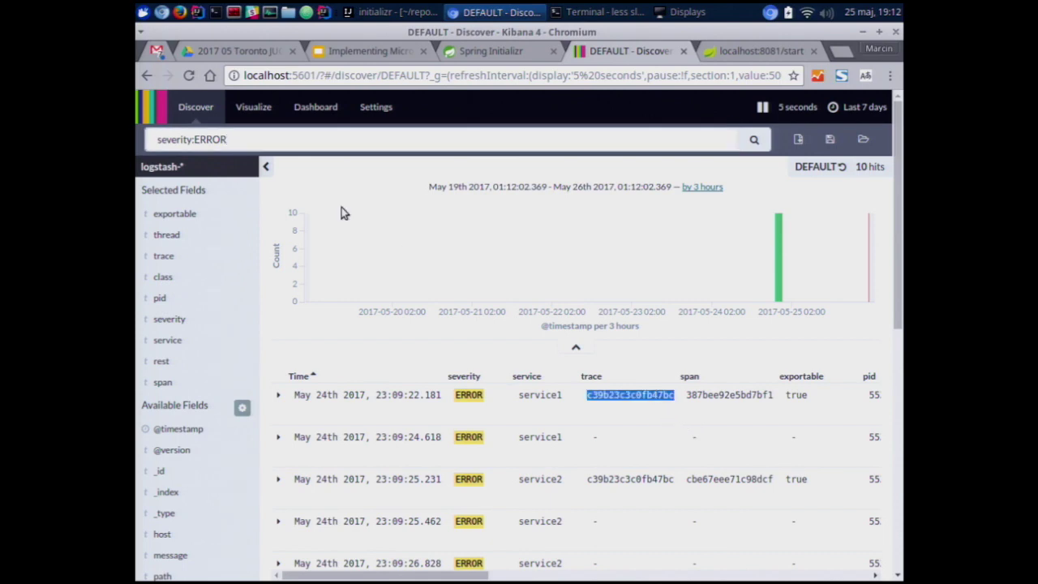
{"action": "left_click", "coordinate": [189, 140]}
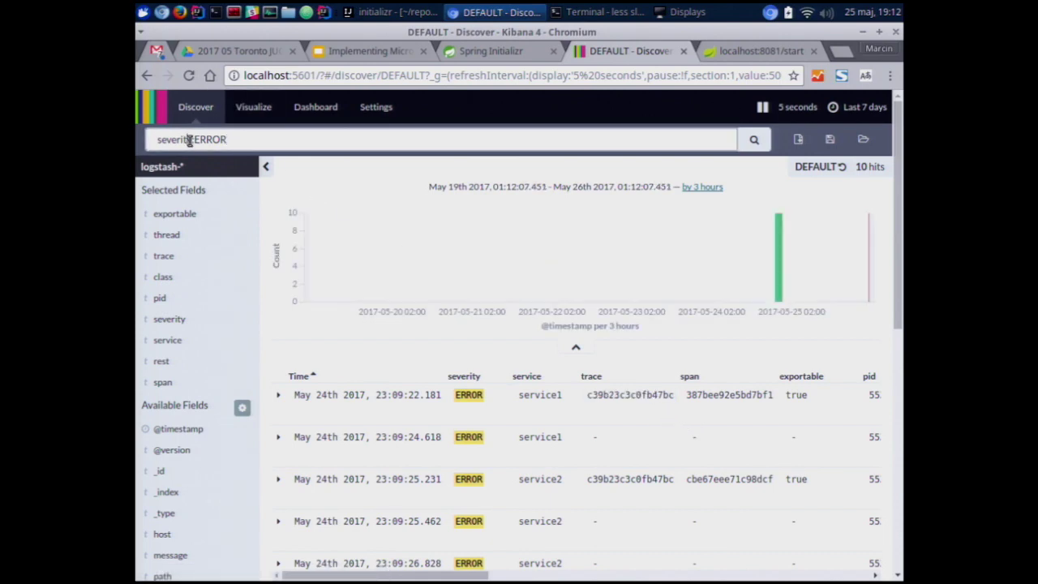
{"action": "key", "text": "ctrl+a"}
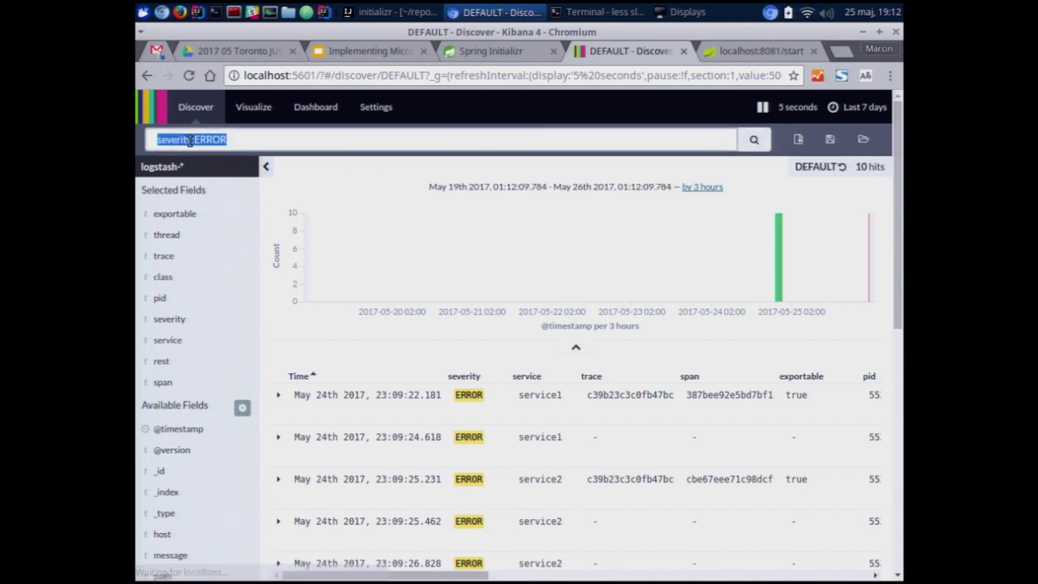
{"action": "type", "text": "trace"}
{"action": "left_click", "coordinate": [190, 140]}
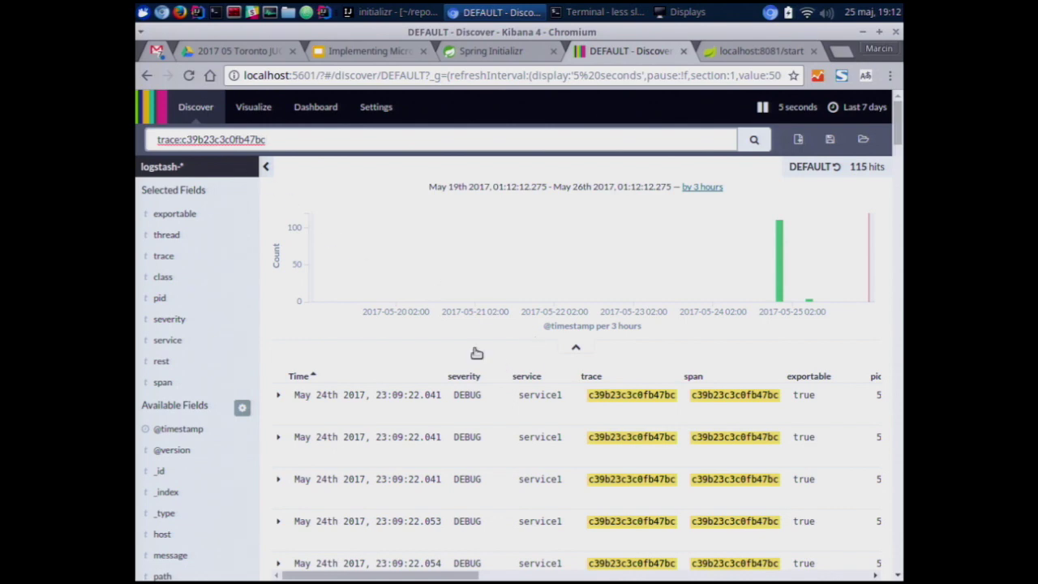
Expand service1's ERROR entry from 23:09:22.181 and read its message in the rest column
{"action": "scroll", "coordinate": [540, 370], "scroll_direction": "down", "scroll_amount": 5}
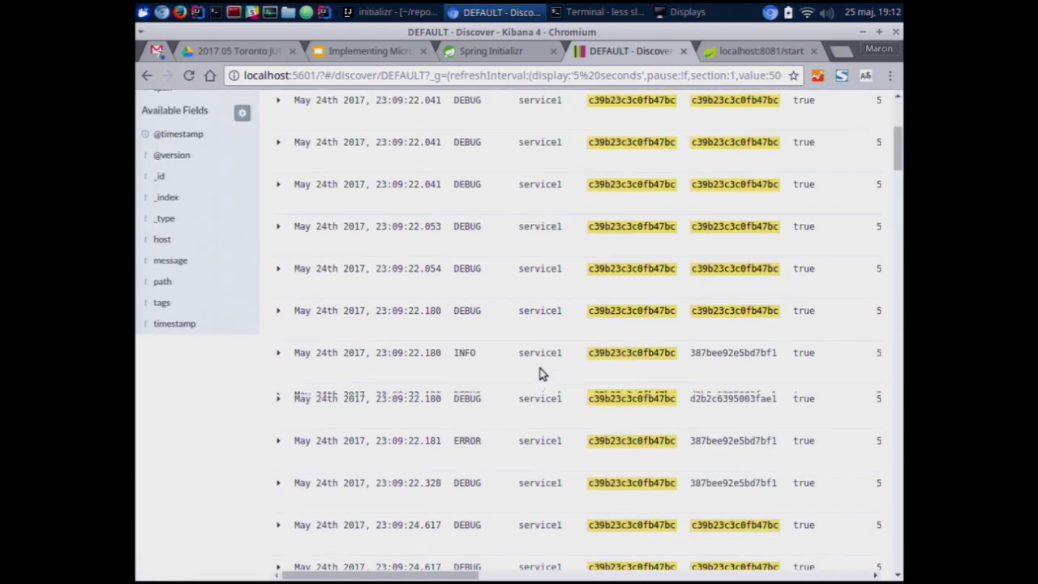
{"action": "left_click", "coordinate": [278, 357]}
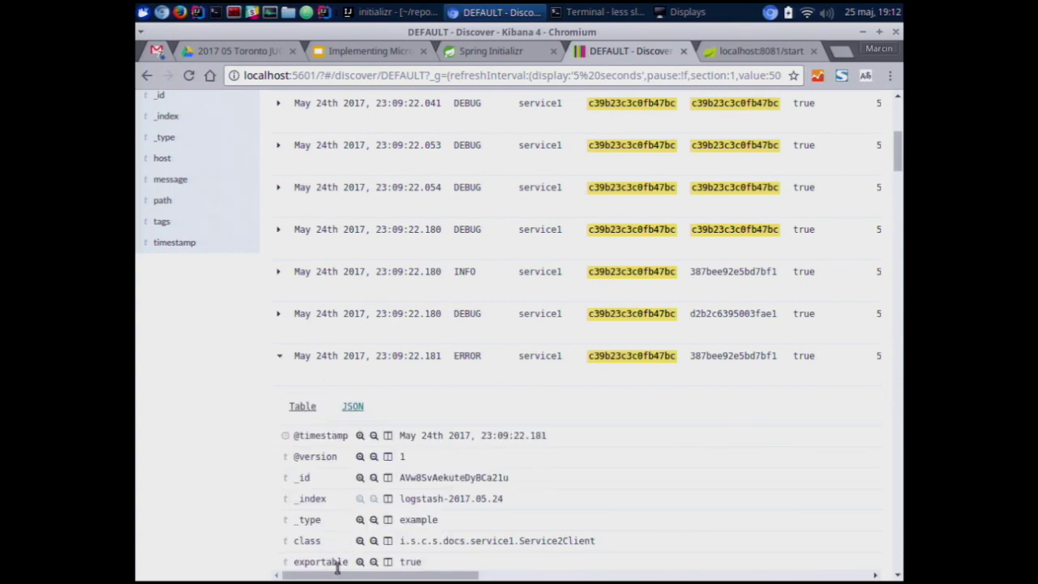
{"action": "left_click_drag", "start_coordinate": [336, 575], "coordinate": [567, 576]}
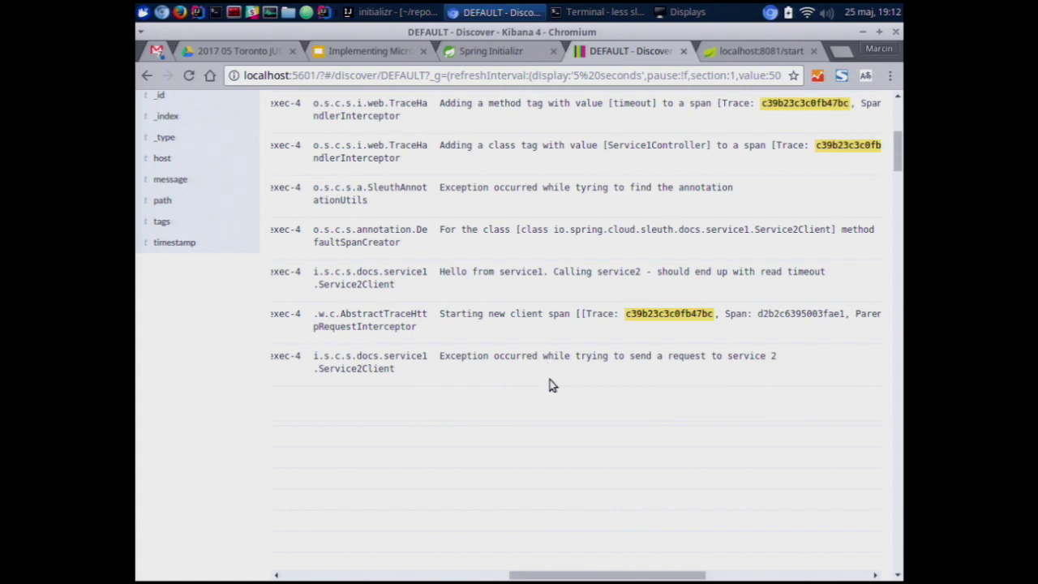
Review the traced request's entries back at their time, service and trace columns, then return to the start of the search results
{"action": "mouse_move", "coordinate": [535, 576]}
{"action": "left_mouse_down"}
{"action": "mouse_move", "coordinate": [501, 576]}
{"action": "mouse_move", "coordinate": [533, 575]}
{"action": "left_mouse_up"}
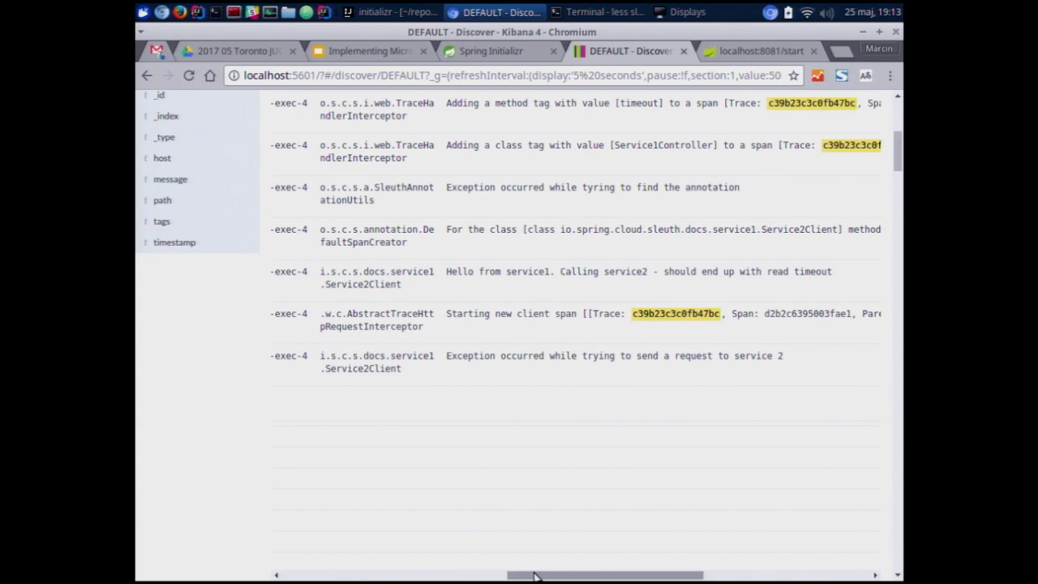
{"action": "left_click_drag", "start_coordinate": [535, 575], "coordinate": [376, 572]}
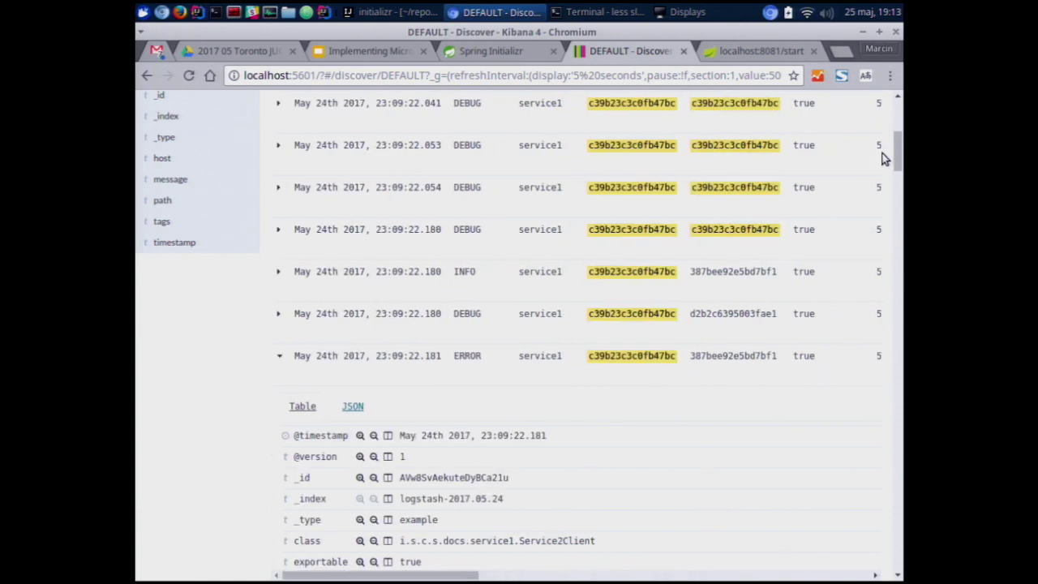
{"action": "left_click_drag", "start_coordinate": [895, 153], "coordinate": [895, 120]}
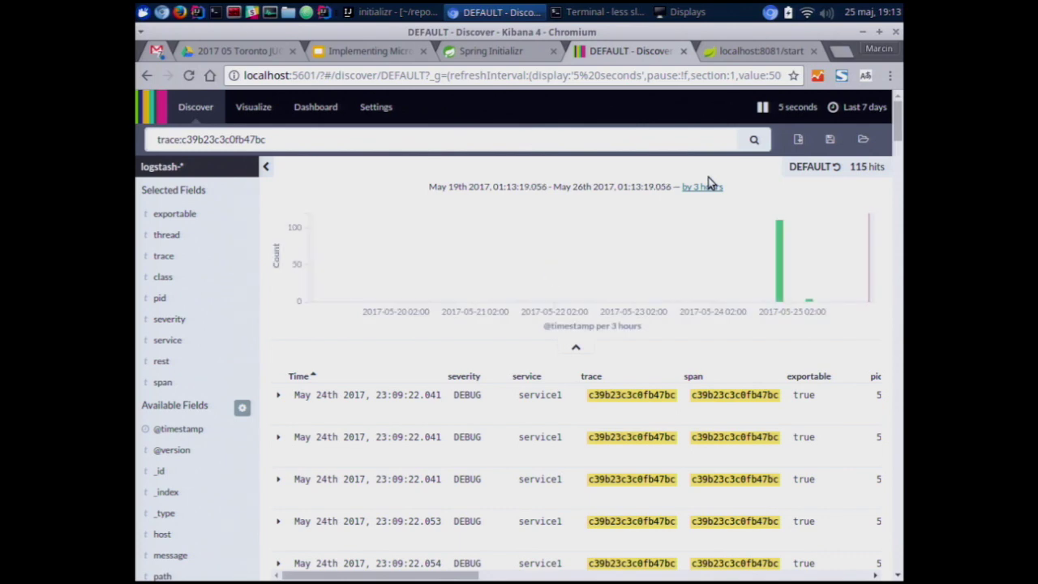
Switch to the Google Slides deck on microservices tracing and start its slideshow from the log correlation demo slide
{"action": "left_click", "coordinate": [366, 52]}
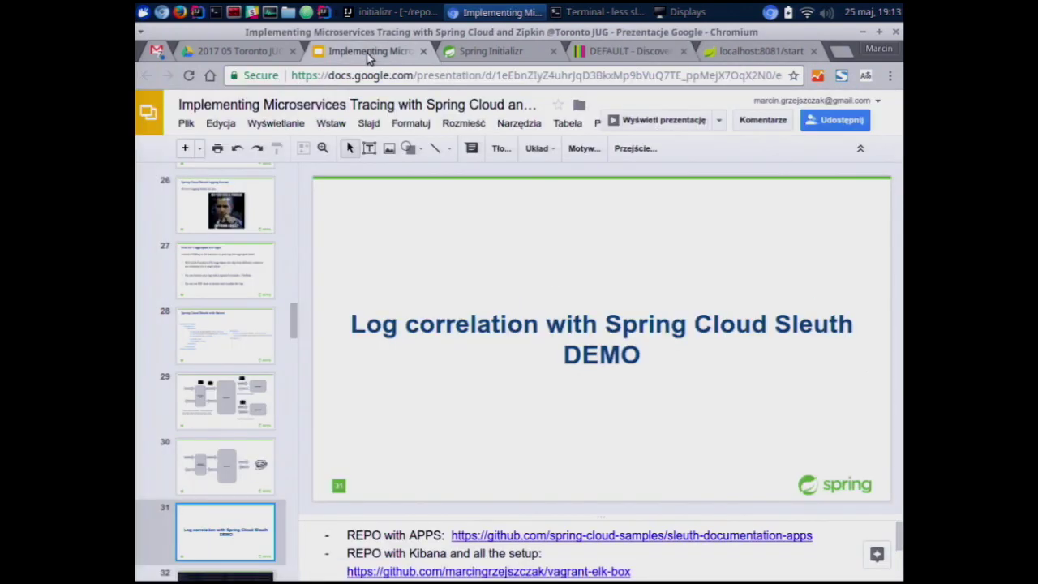
{"action": "left_click", "coordinate": [280, 128]}
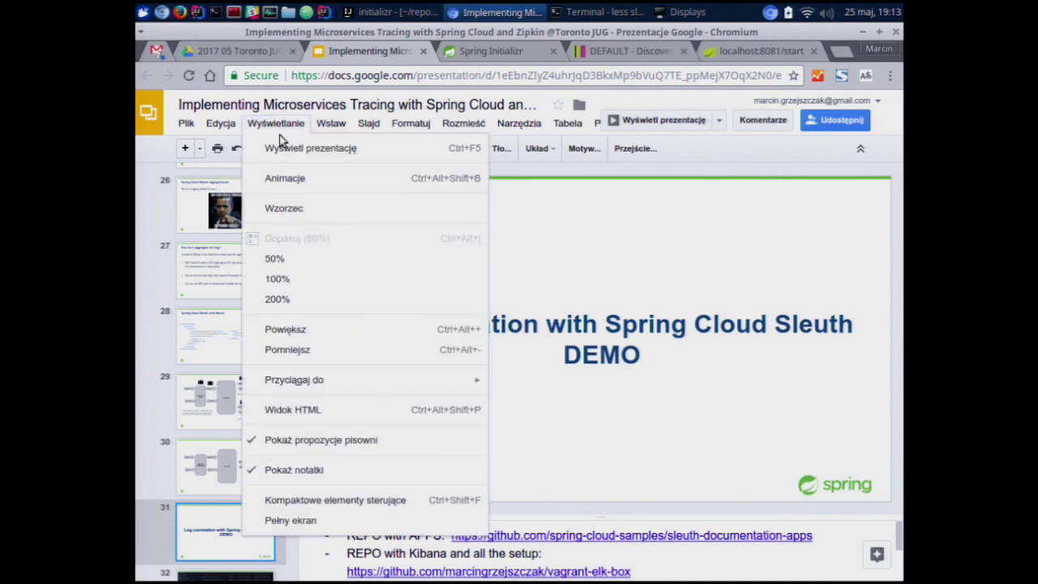
{"action": "left_click", "coordinate": [280, 147]}
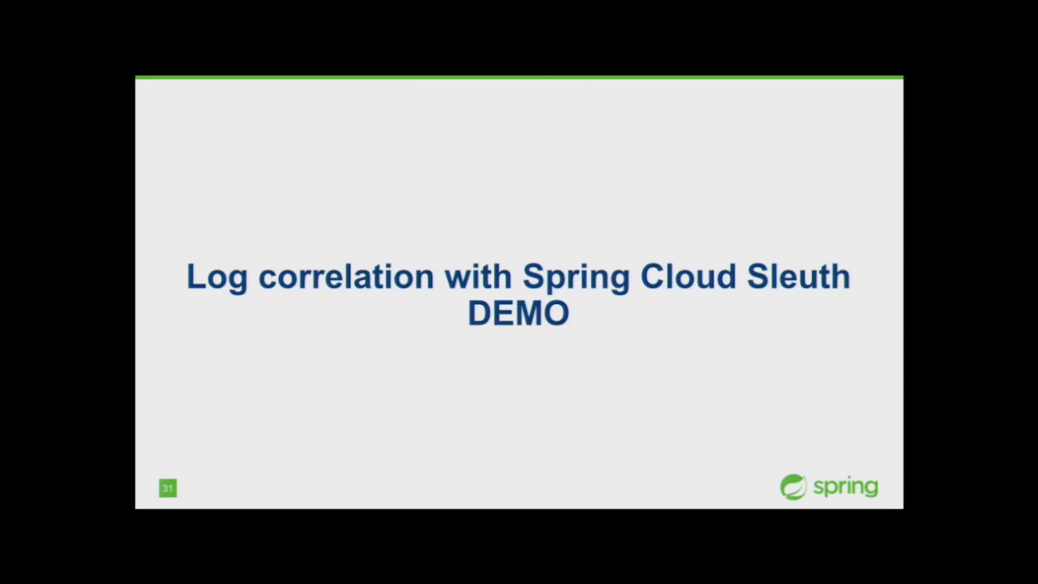
{"action": "key", "text": "Right"}
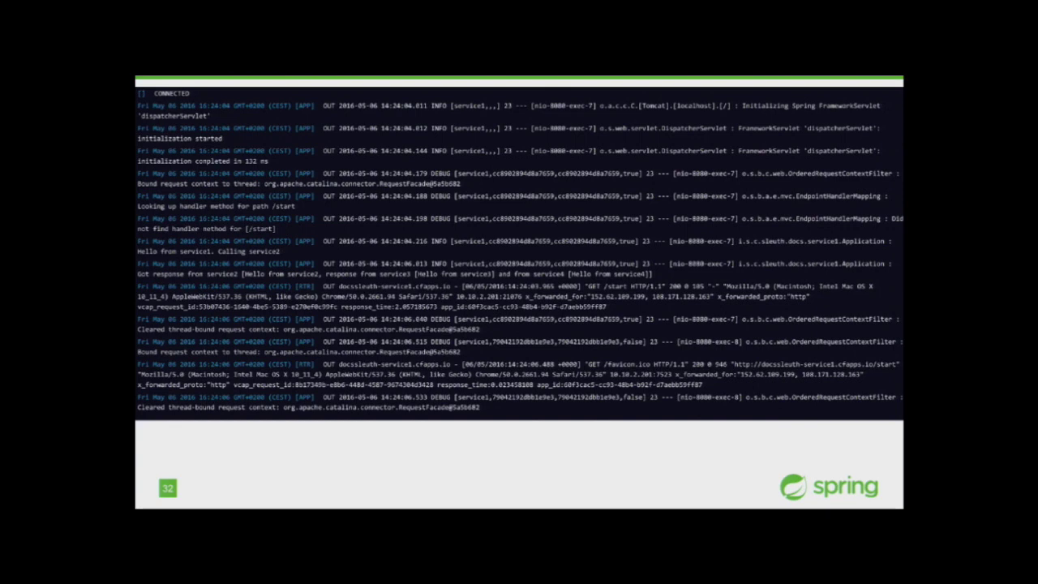
{"action": "key", "text": "Right"}
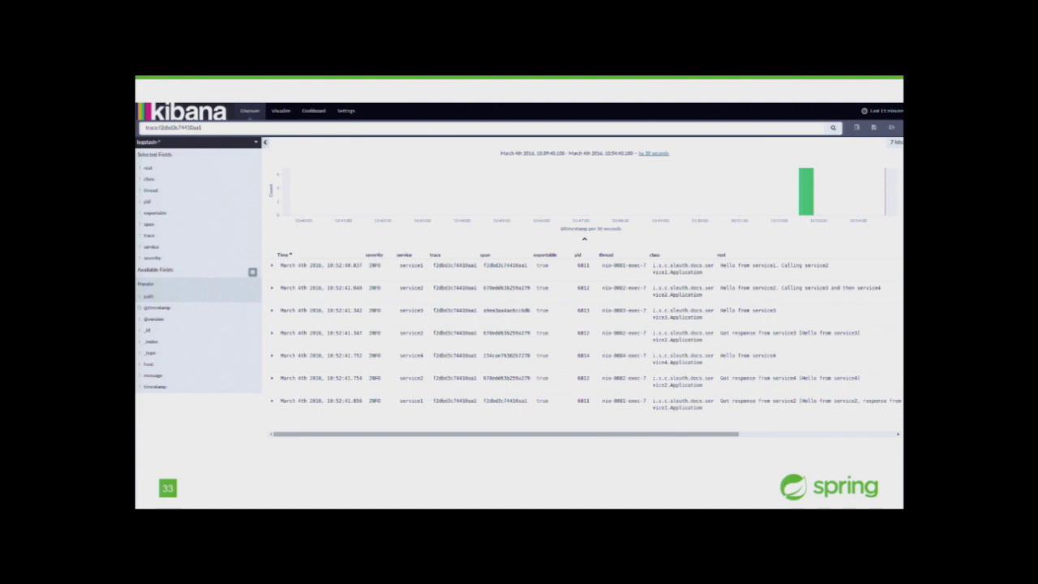
{"action": "key", "text": "Right"}
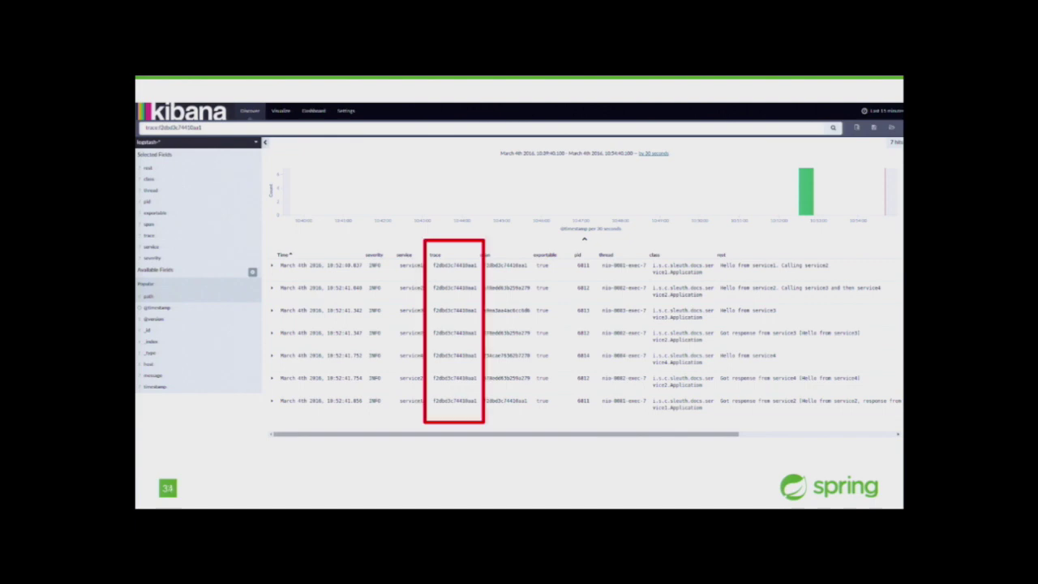
{"action": "key", "text": "Right"}
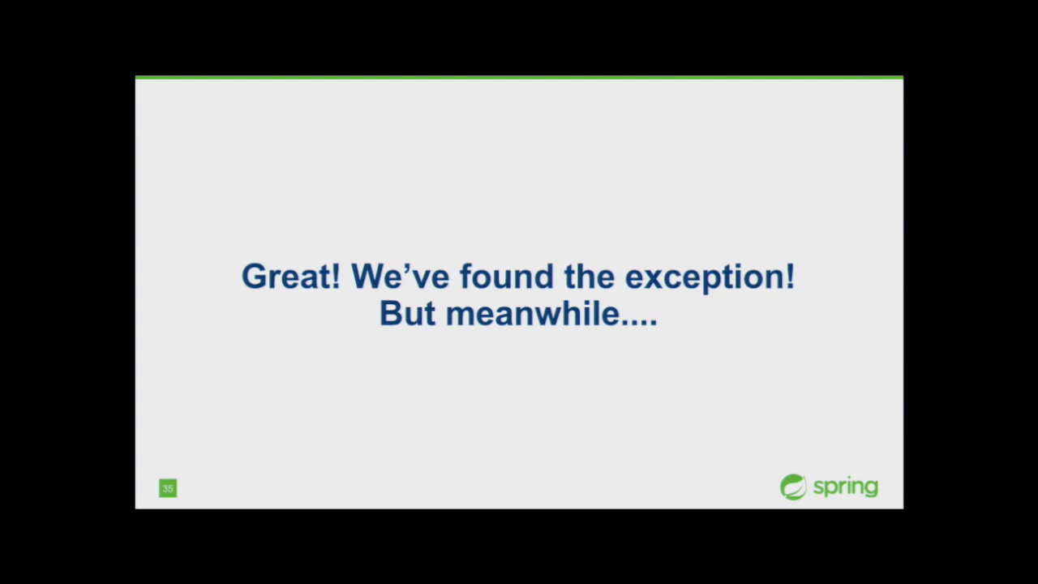
{"action": "key", "text": "Right"}
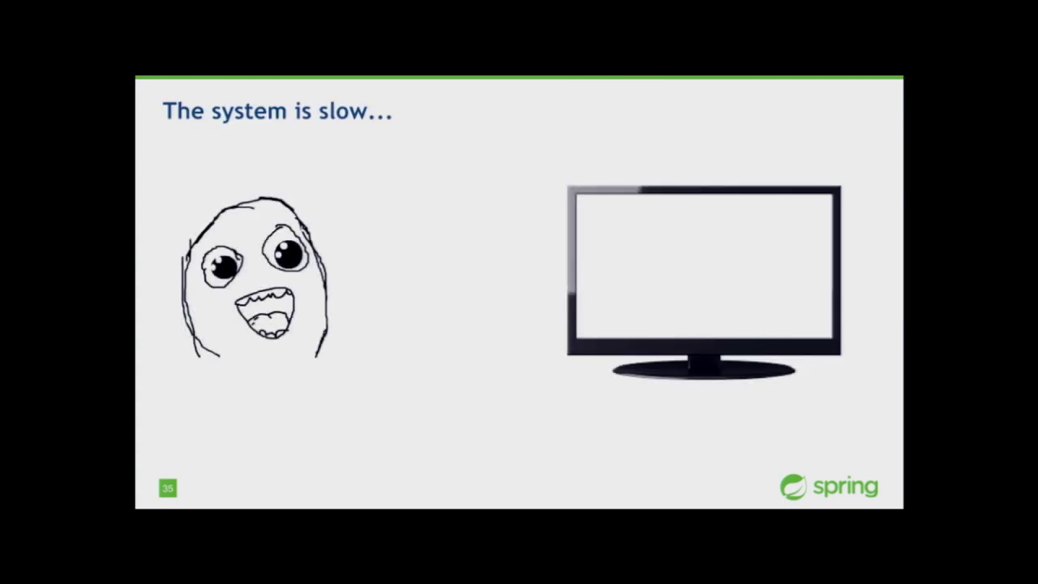
{"action": "key", "text": "Right"}
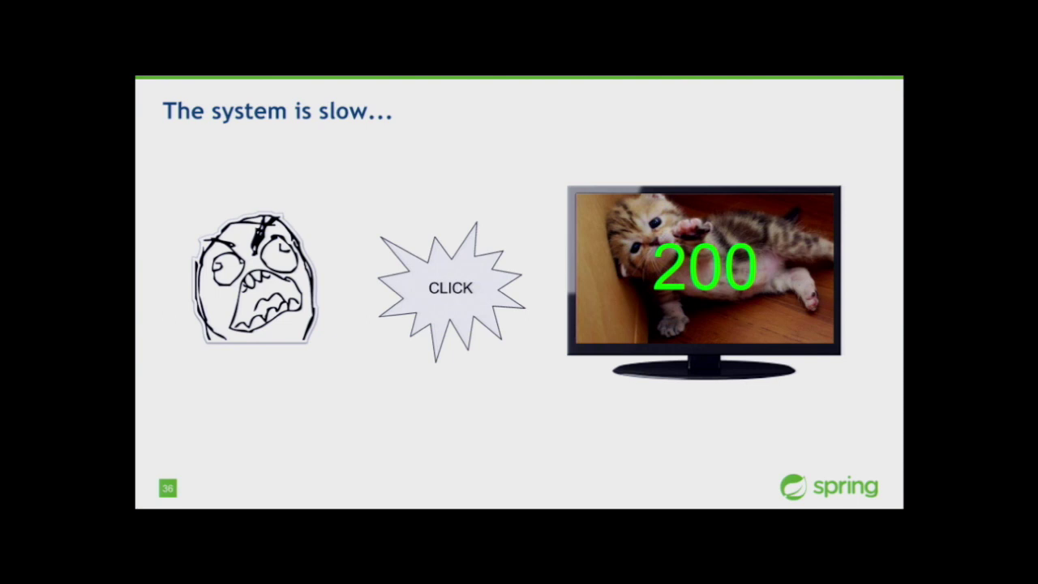
{"action": "key", "text": "Right"}
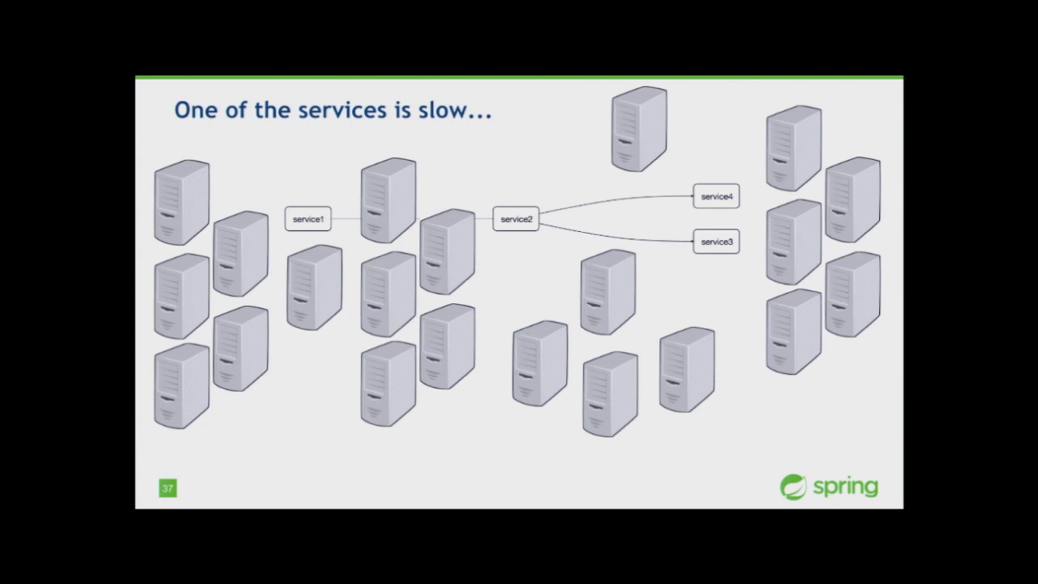
{"action": "key", "text": "Right"}
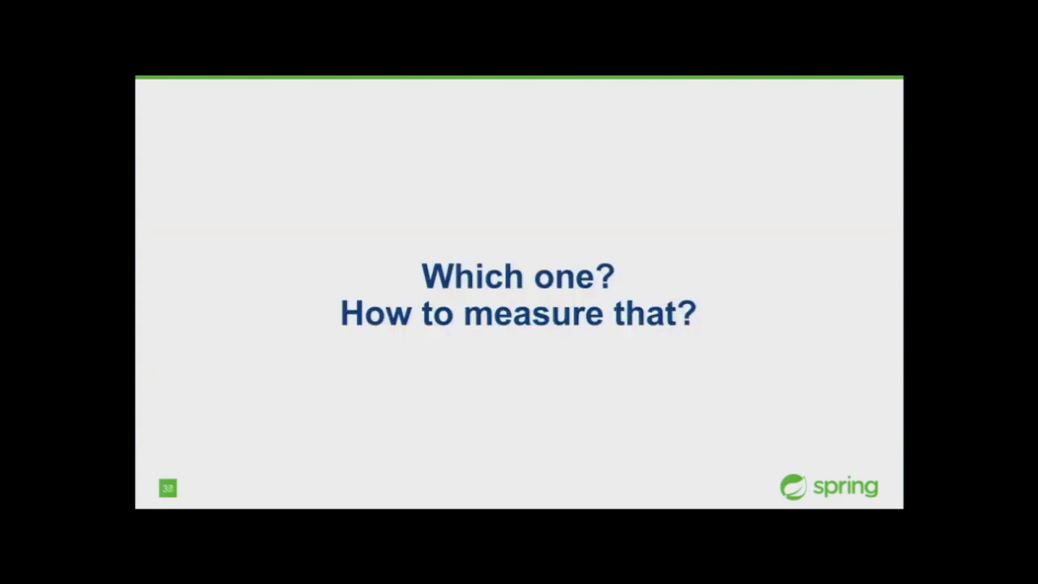
{"action": "key", "text": "Right"}
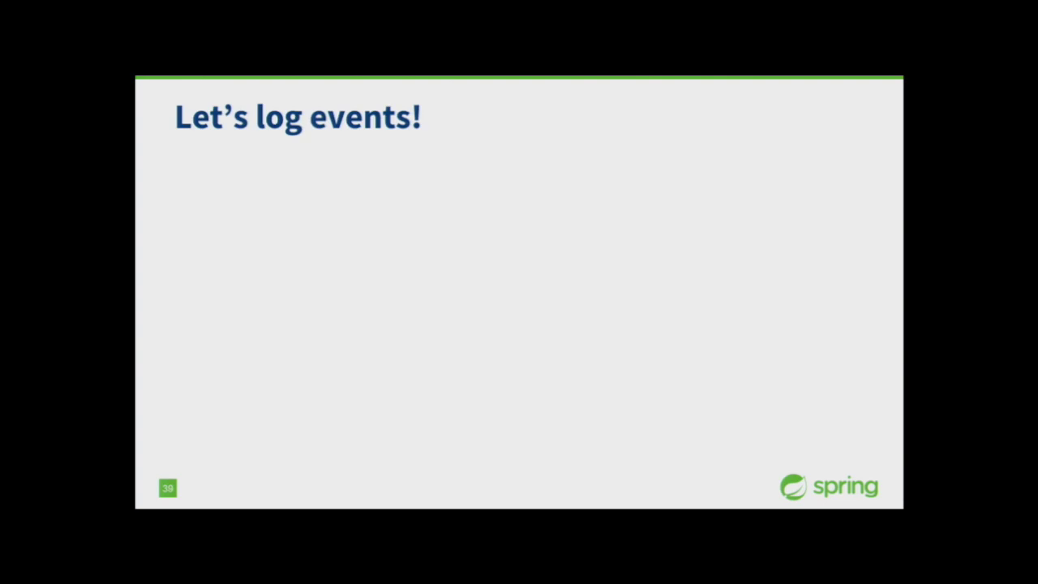
{"action": "key", "text": "Right"}
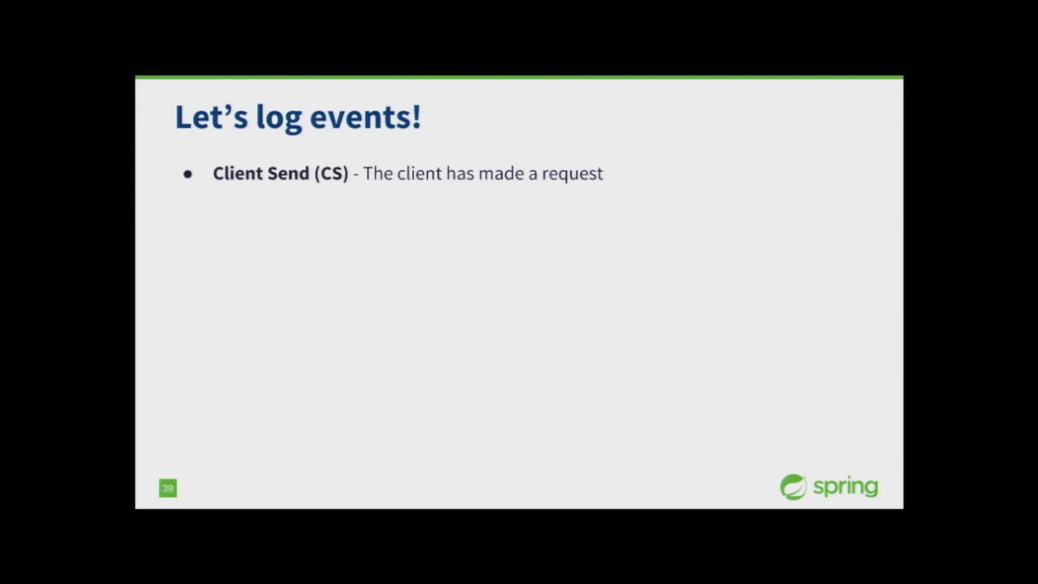
{"action": "key", "text": "Right"}
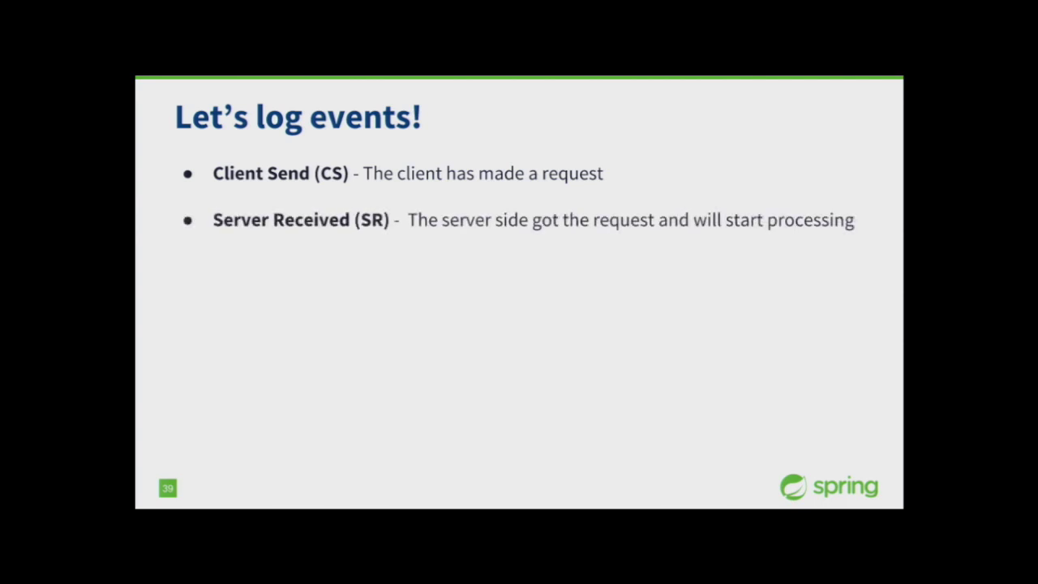